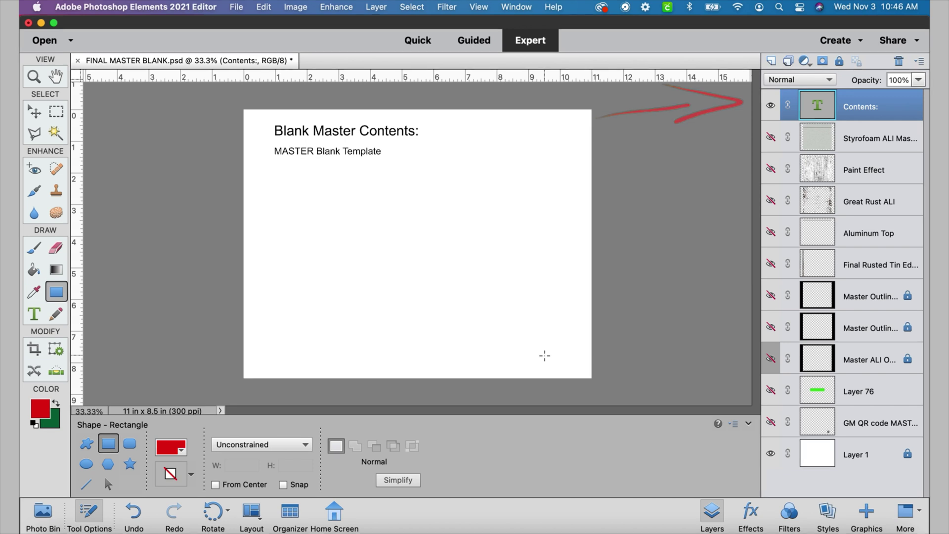
Activate the Move tool and toggle the white Layer 1 background off and on to check the canvas transparency
{"action": "key", "text": "v"}
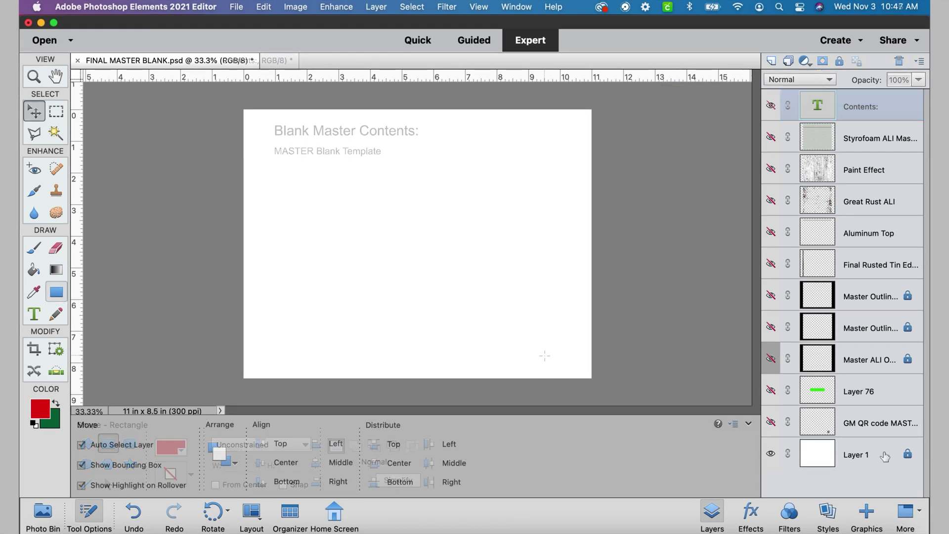
{"action": "left_click", "coordinate": [771, 453]}
{"action": "left_click", "coordinate": [772, 454]}
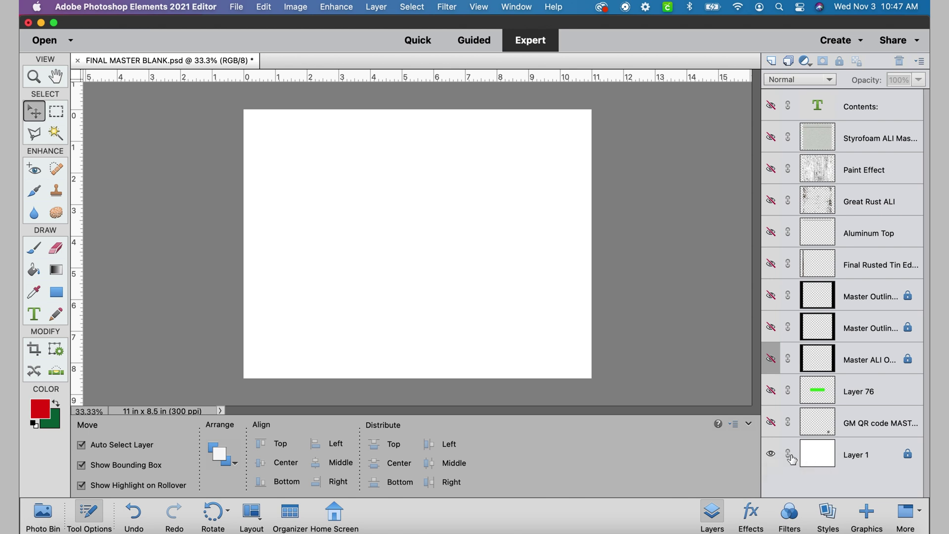
{"action": "left_click", "coordinate": [770, 455]}
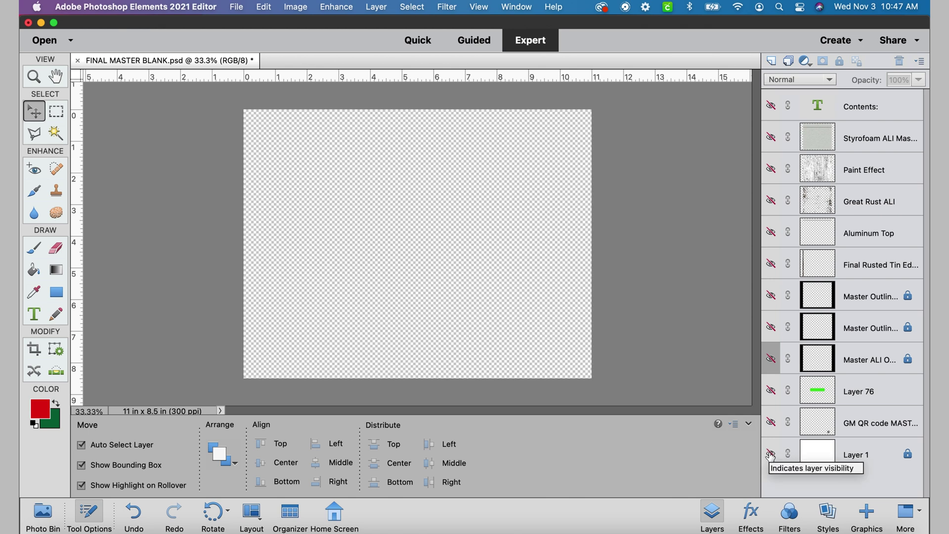
{"action": "left_click", "coordinate": [771, 454]}
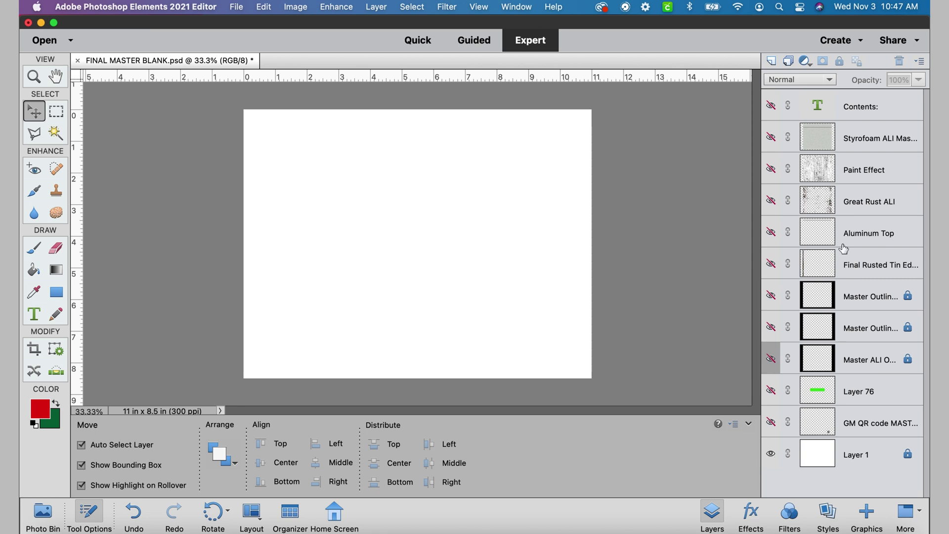
Preview the Styrofoam ALI, Paint Effect and Great Rust ALI texture layers one at a time, hiding each after viewing
{"action": "left_click", "coordinate": [771, 137]}
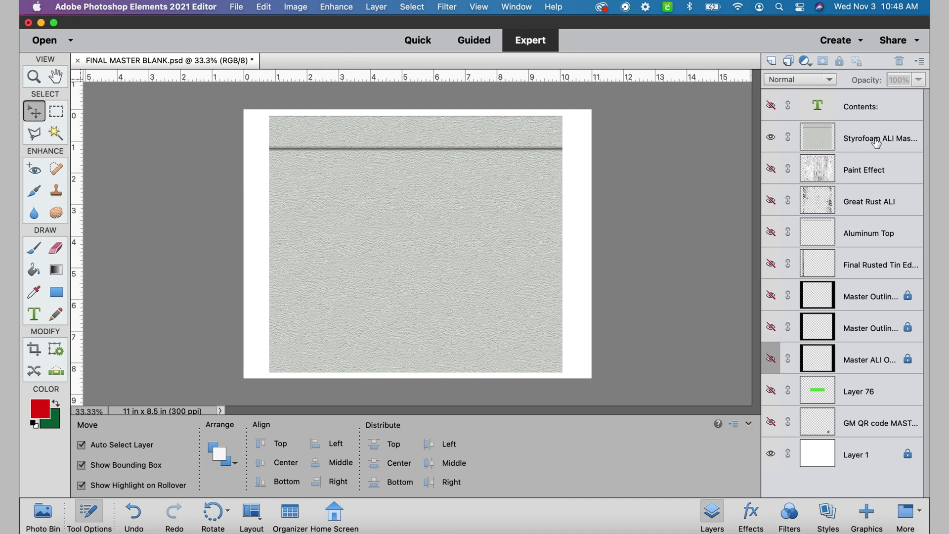
{"action": "left_click", "coordinate": [770, 139]}
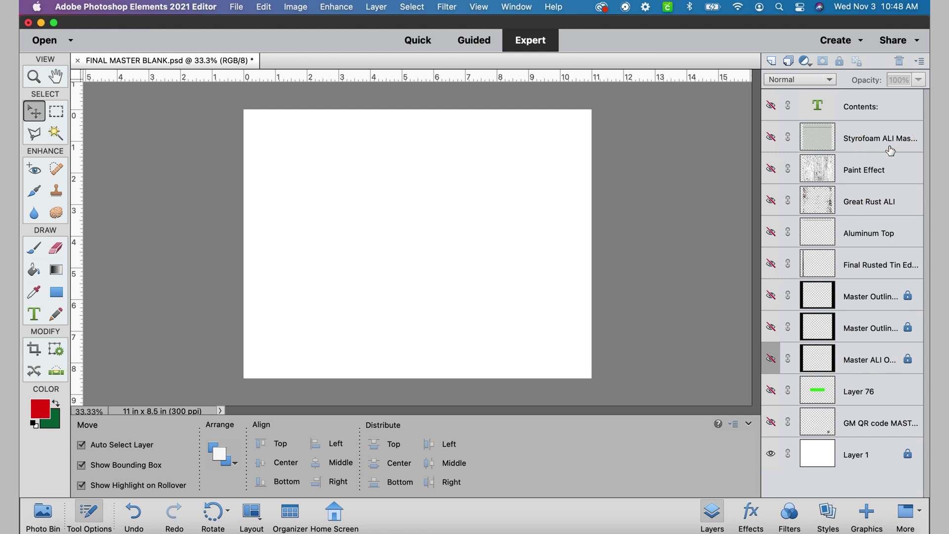
{"action": "left_click", "coordinate": [771, 171]}
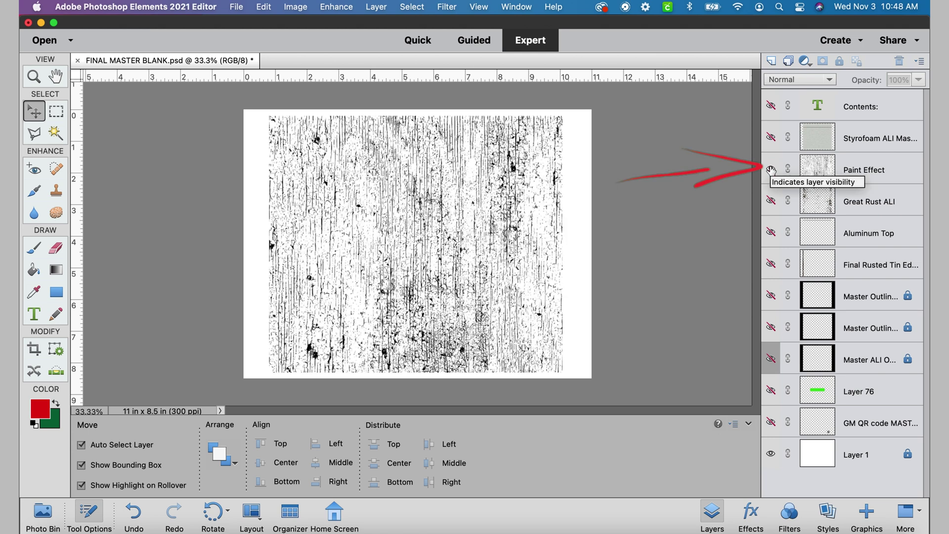
{"action": "left_click", "coordinate": [771, 170]}
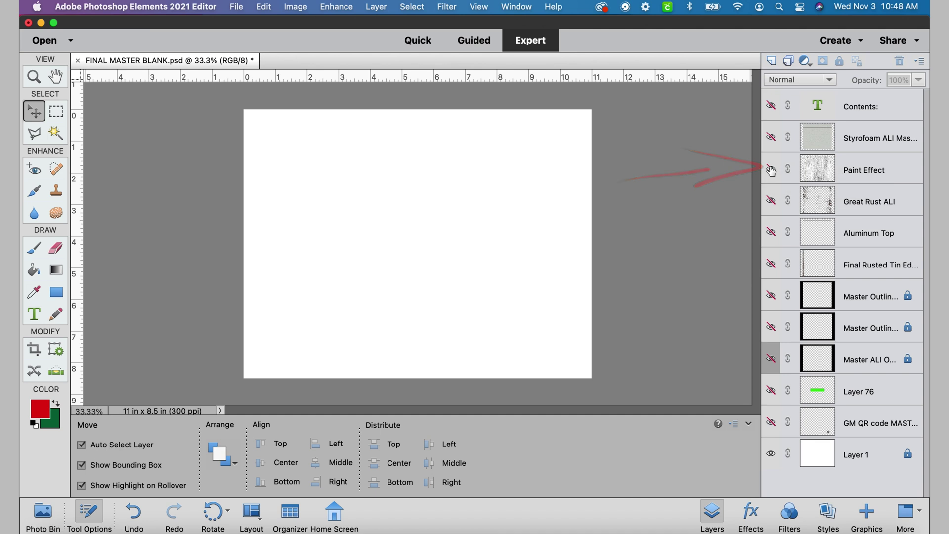
{"action": "left_click", "coordinate": [771, 202]}
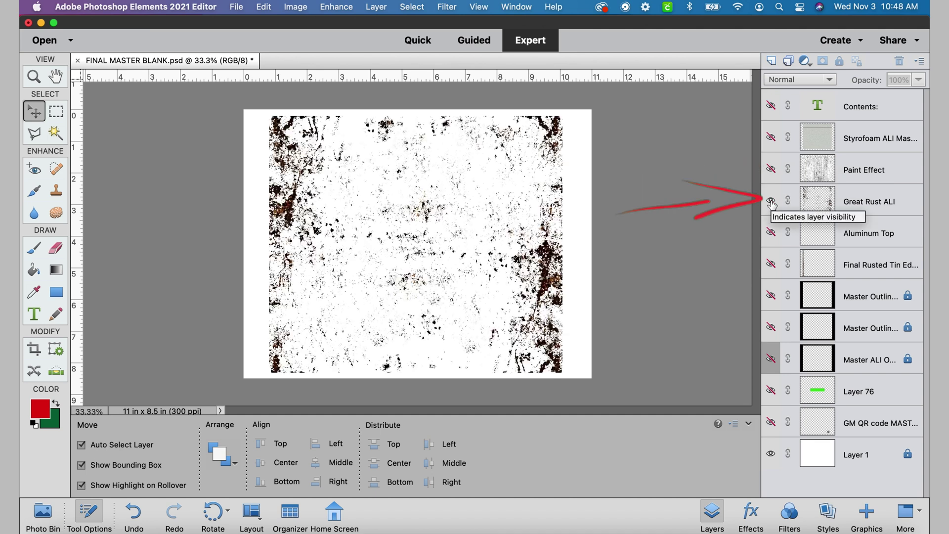
{"action": "left_click", "coordinate": [771, 202]}
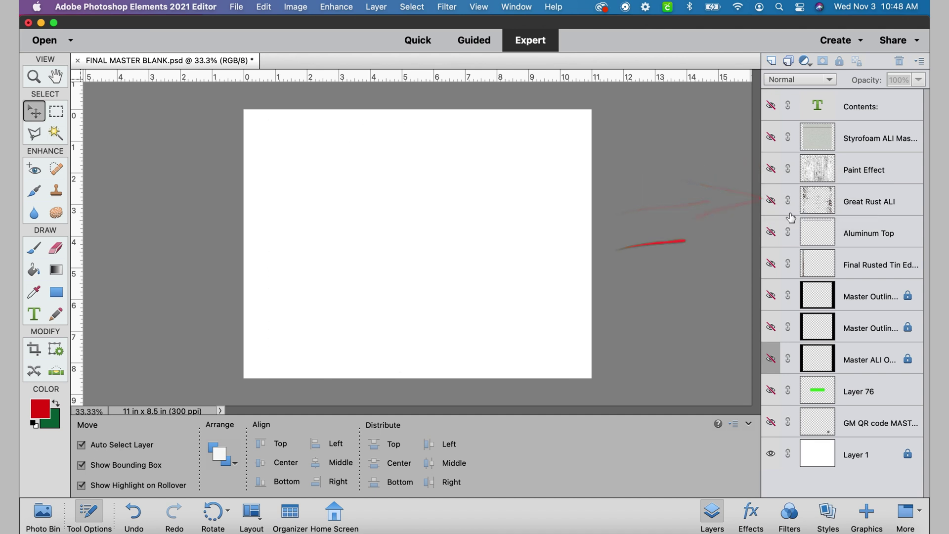
Preview the Aluminum Top layer and the Final Rusted Tin Edge layer, hiding each after viewing
{"action": "left_click", "coordinate": [770, 234]}
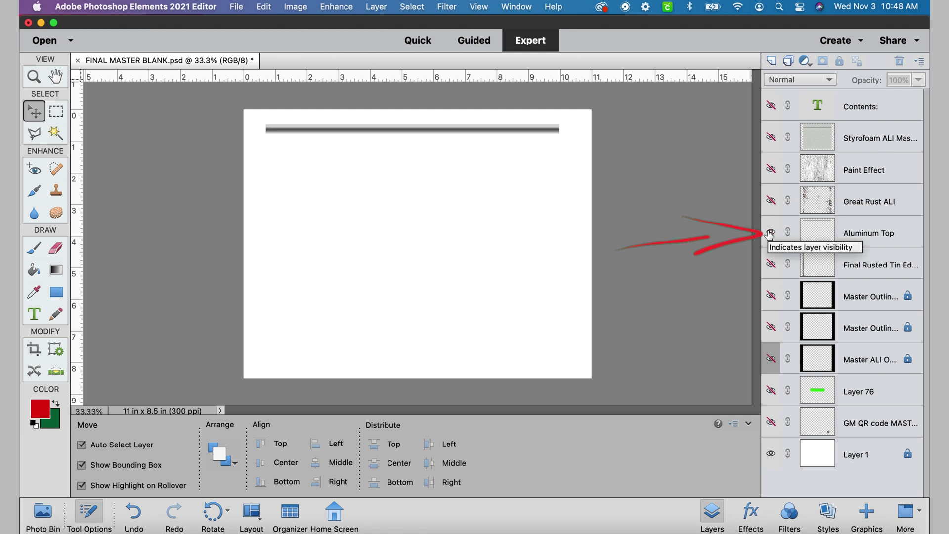
{"action": "left_click", "coordinate": [770, 233]}
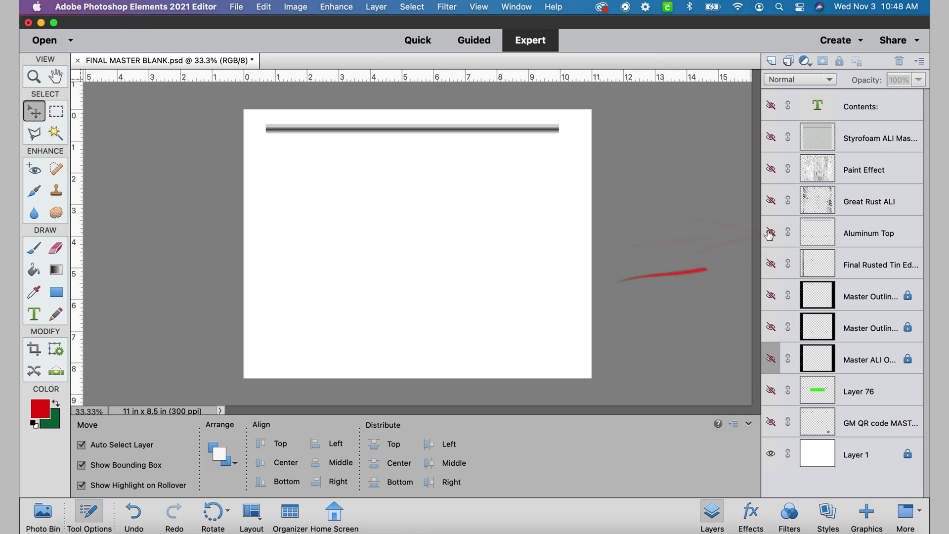
{"action": "left_click", "coordinate": [772, 264]}
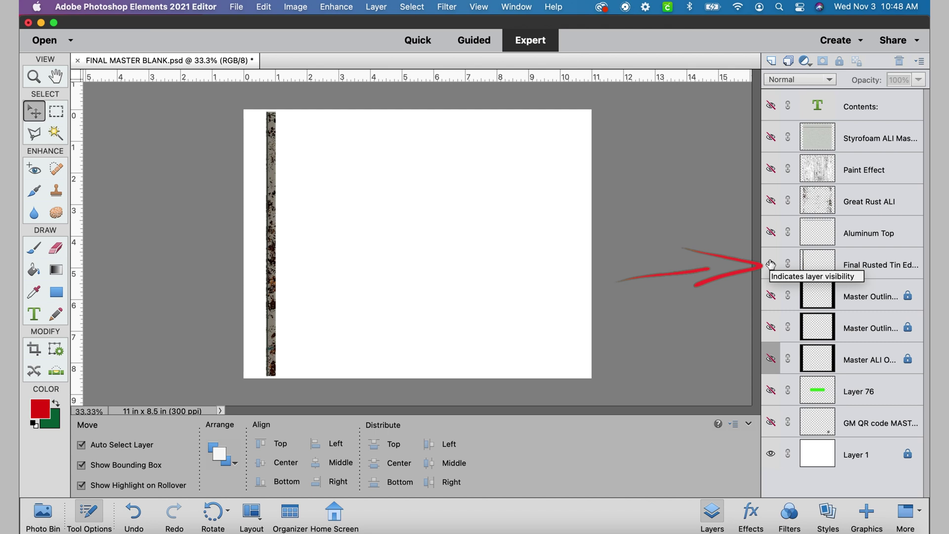
{"action": "left_click", "coordinate": [771, 263]}
Preview the two Master Outline layers one at a time, and leave only the Master ALI Outline layer visible
{"action": "left_click", "coordinate": [771, 296]}
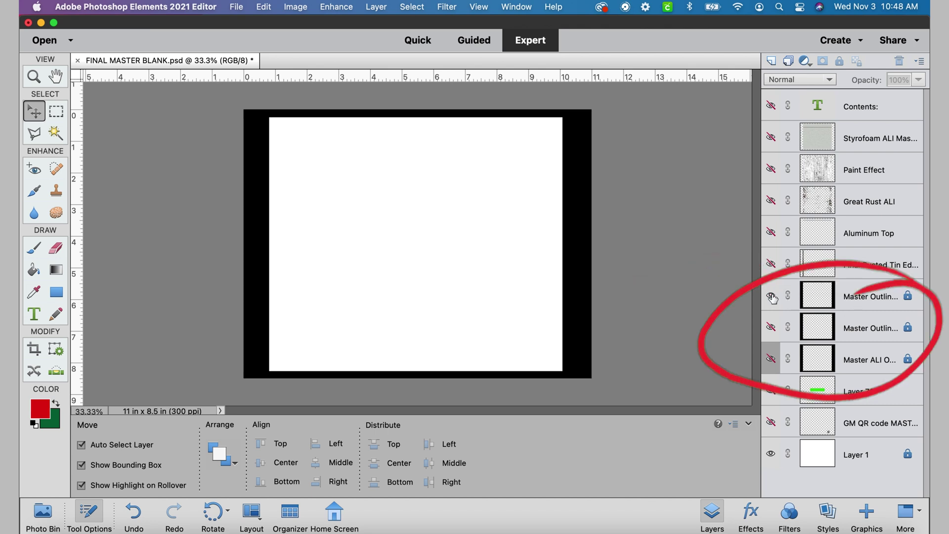
{"action": "left_click", "coordinate": [771, 296]}
{"action": "left_click", "coordinate": [771, 328]}
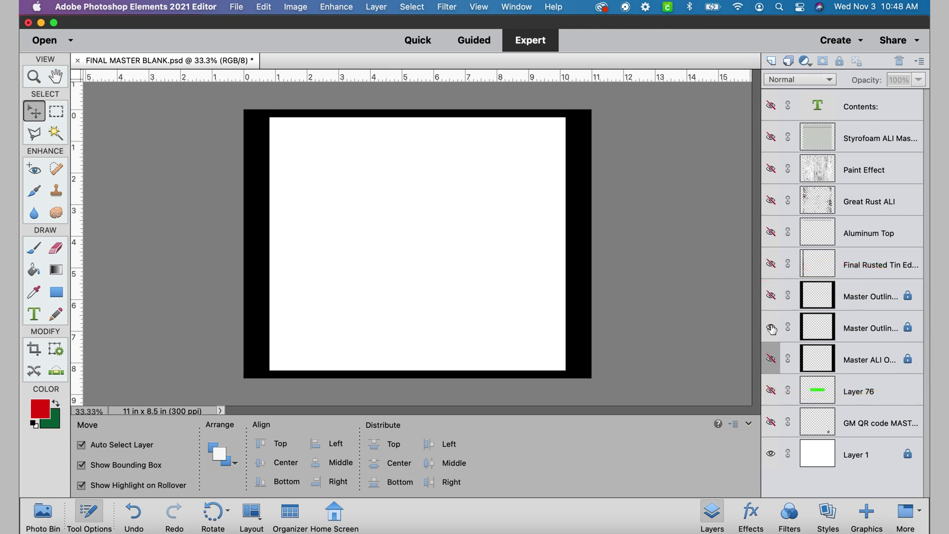
{"action": "left_click", "coordinate": [772, 327]}
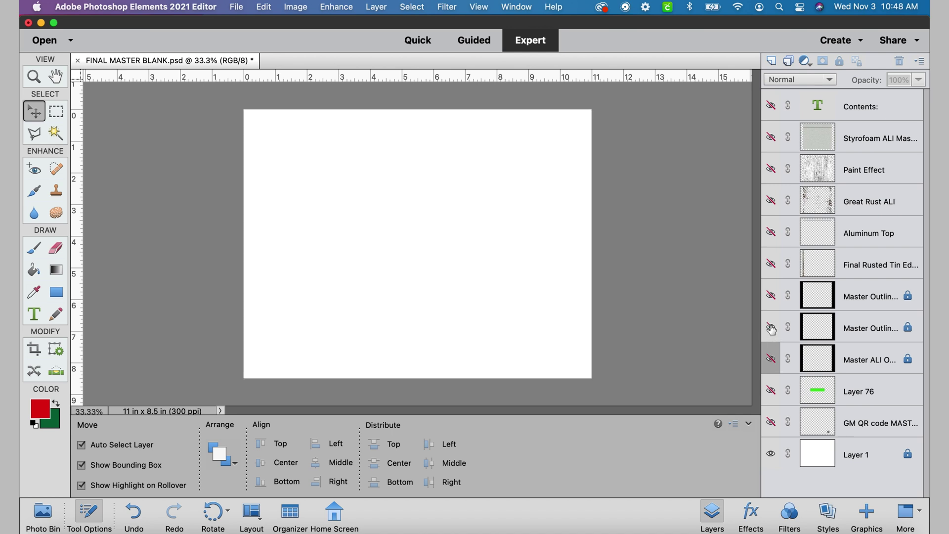
{"action": "left_click", "coordinate": [771, 359]}
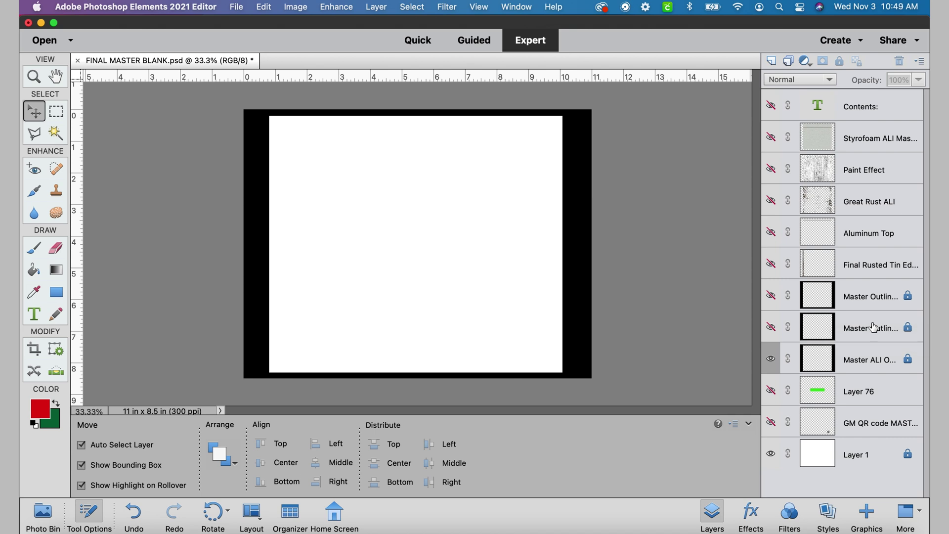
Compare the lower Master Outline layer with the Master ALI Outline by toggling their visibility
{"action": "left_click", "coordinate": [771, 328]}
{"action": "left_click", "coordinate": [770, 329]}
{"action": "left_click", "coordinate": [770, 328]}
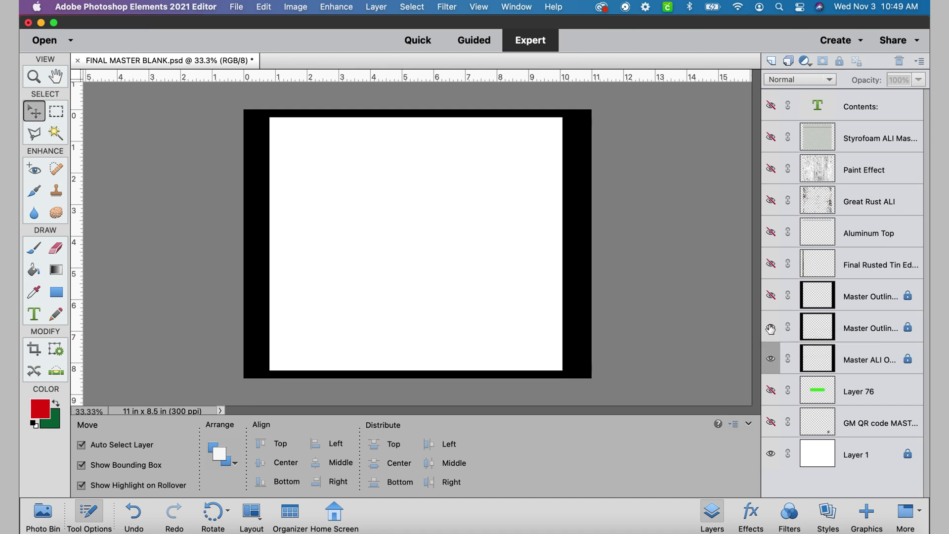
{"action": "left_click", "coordinate": [771, 328]}
{"action": "left_click", "coordinate": [770, 329]}
{"action": "left_click", "coordinate": [771, 328]}
{"action": "left_click", "coordinate": [770, 328]}
{"action": "left_click", "coordinate": [770, 360]}
{"action": "left_click", "coordinate": [770, 360]}
{"action": "left_click", "coordinate": [771, 329]}
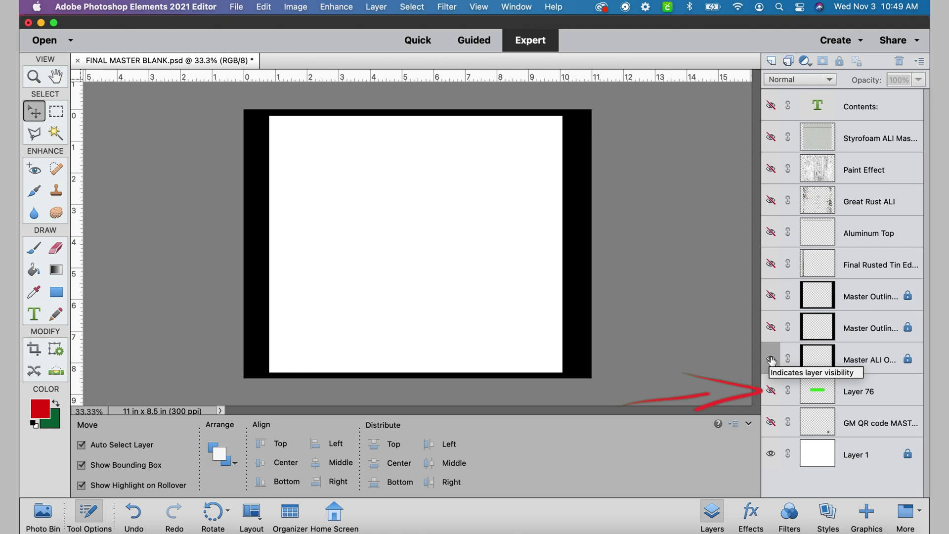
Show Layer 76, move its green rectangle partly under the left black border of the outline, and hide the layer
{"action": "left_click", "coordinate": [771, 391]}
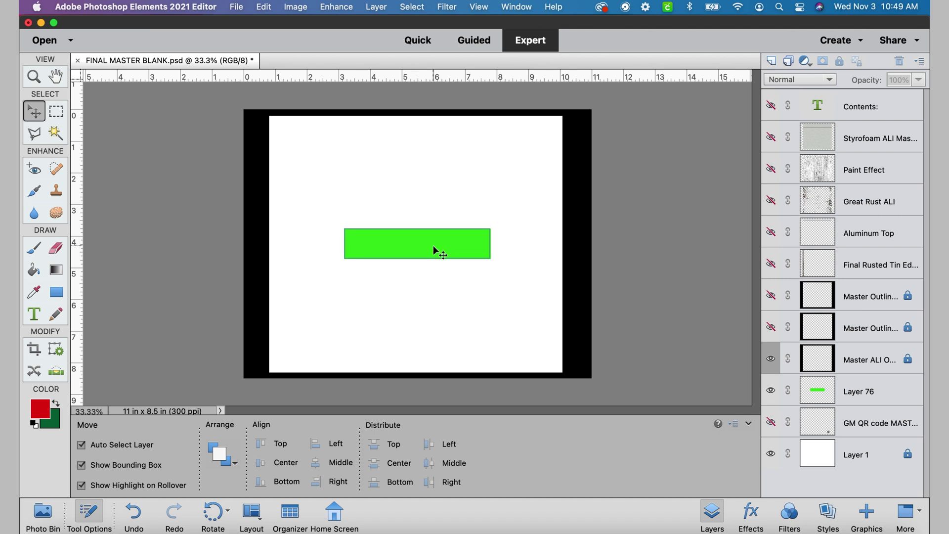
{"action": "left_click_drag", "start_coordinate": [431, 245], "coordinate": [352, 221]}
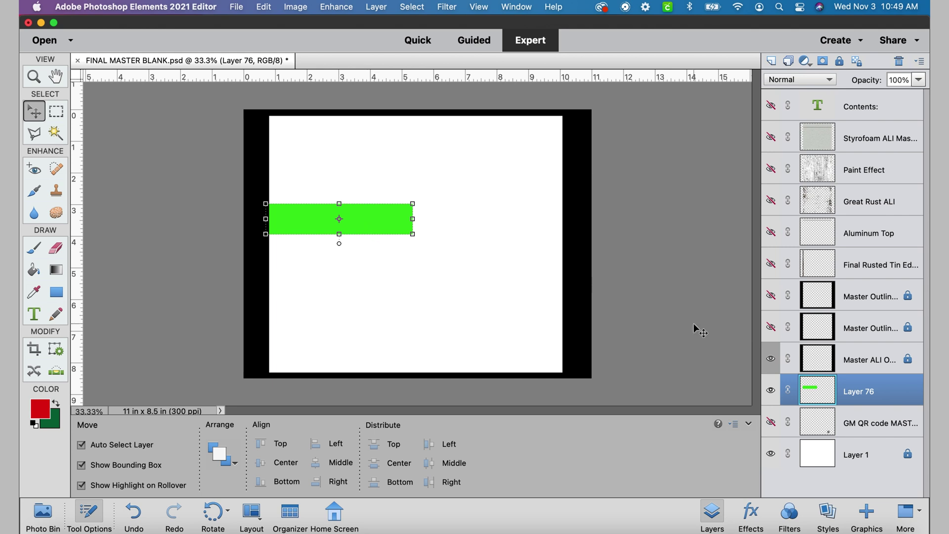
{"action": "left_click", "coordinate": [771, 391]}
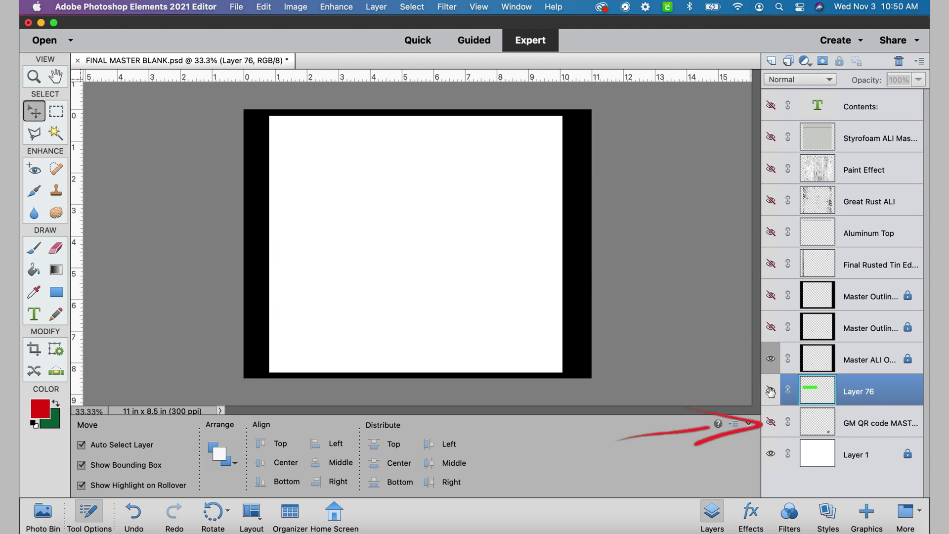
Preview the GM QR code master layer and hide it again
{"action": "left_click", "coordinate": [770, 423]}
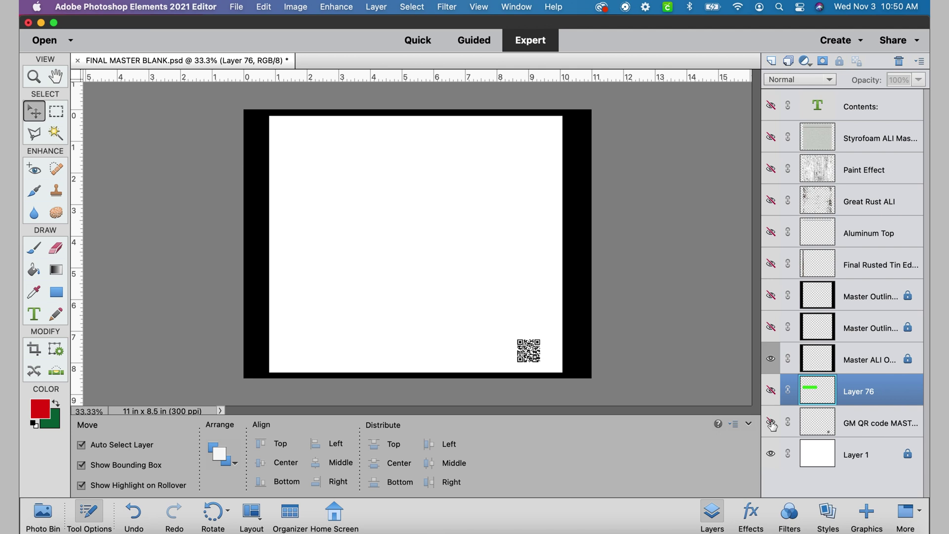
{"action": "left_click", "coordinate": [772, 423]}
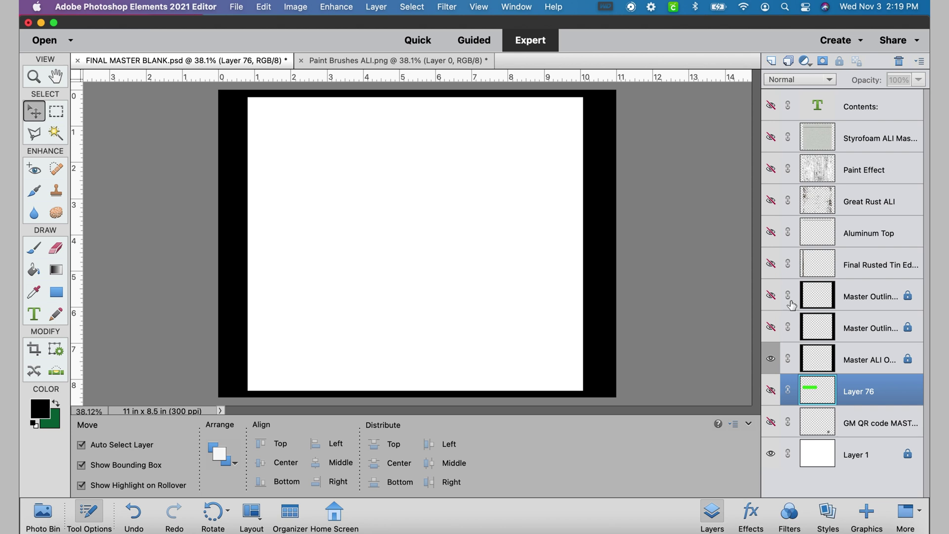
Copy the entire image from Paint Brushes ALI.png and paste it into FINAL MASTER BLANK.psd above Layer 76
{"action": "left_click", "coordinate": [382, 62]}
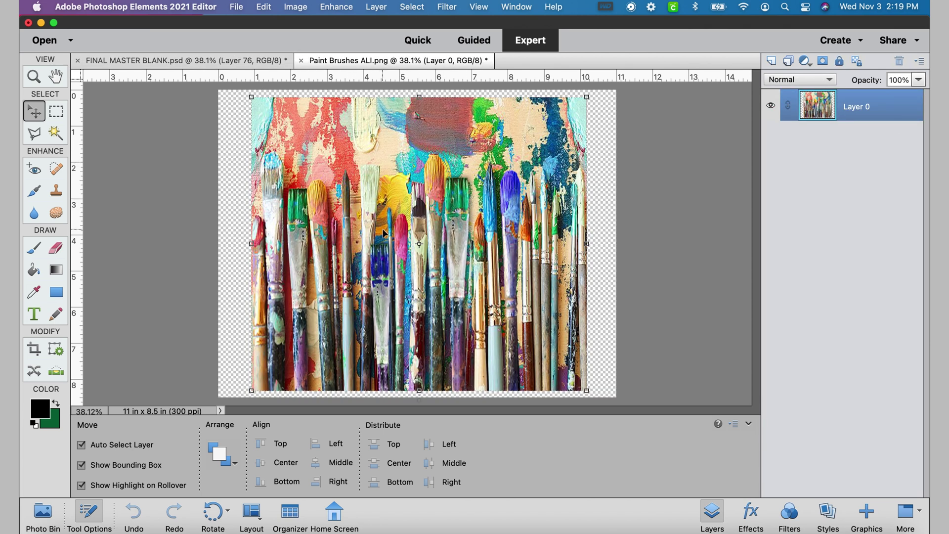
{"action": "key", "text": "super+a"}
{"action": "left_click", "coordinate": [264, 6]}
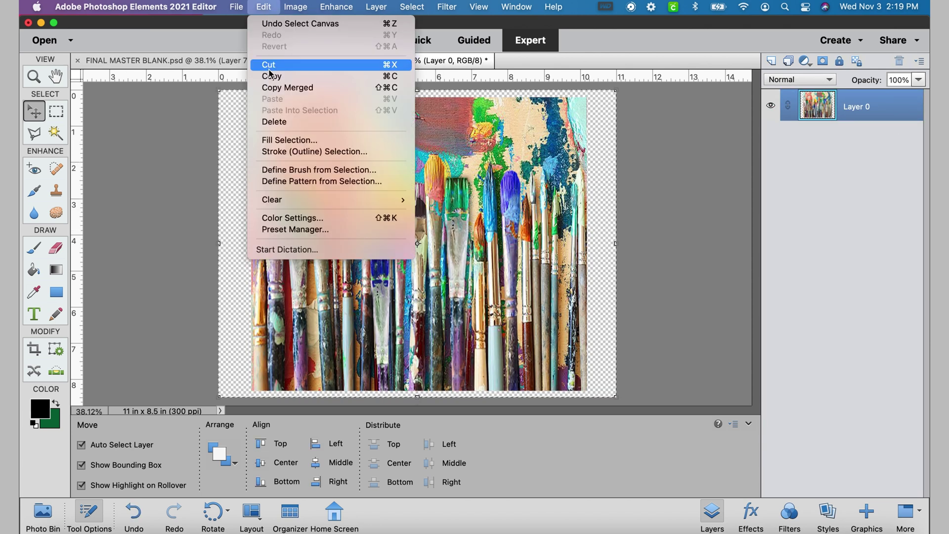
{"action": "left_click", "coordinate": [271, 76]}
{"action": "left_click", "coordinate": [274, 60]}
{"action": "left_click", "coordinate": [270, 6]}
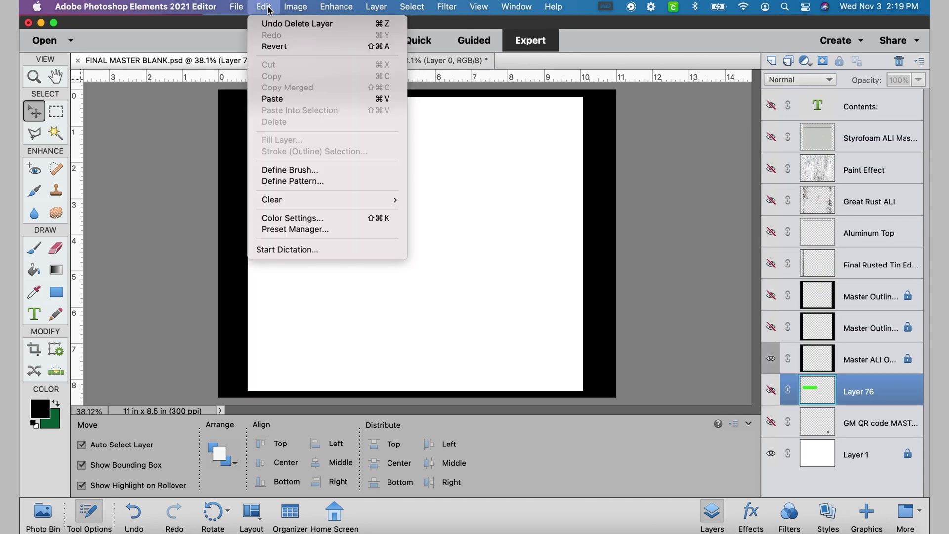
{"action": "left_click", "coordinate": [272, 99]}
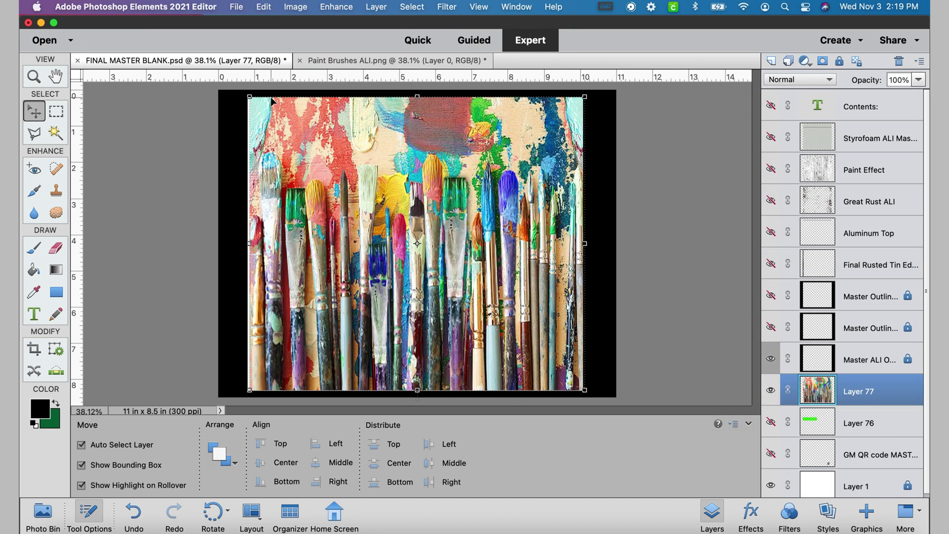
Hide the Master ALI Outline and enlarge the pasted paint brush image to about 114.64% width and 107.11% height
{"action": "left_click", "coordinate": [771, 359]}
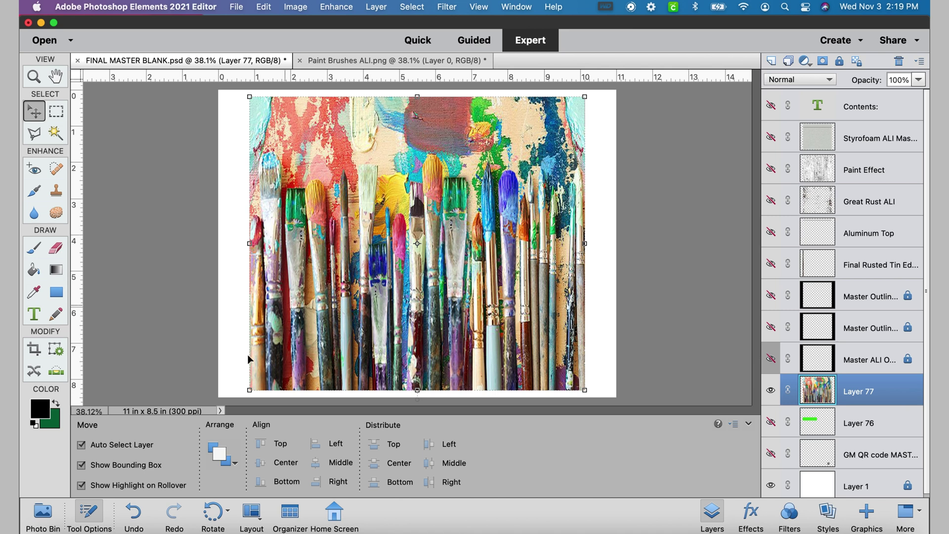
{"action": "left_click", "coordinate": [249, 391]}
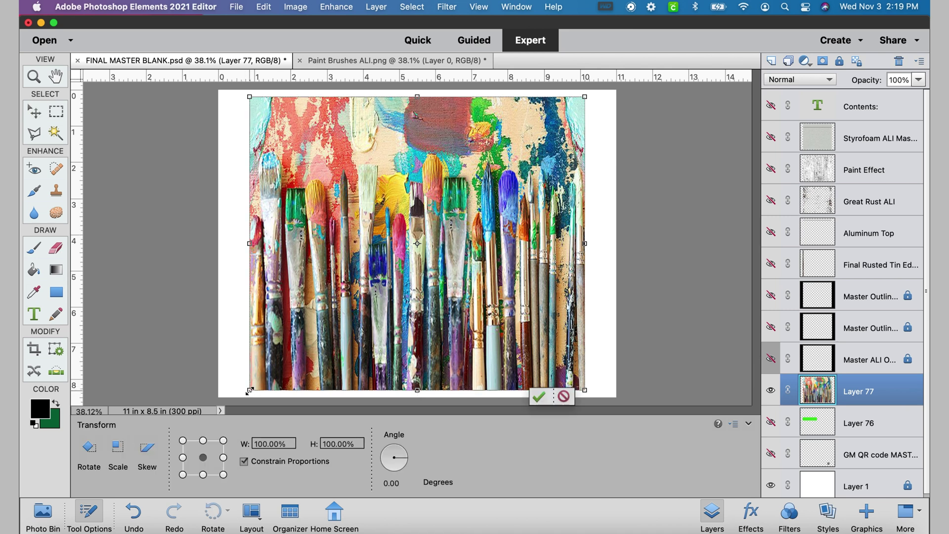
{"action": "left_click_drag", "start_coordinate": [249, 391], "coordinate": [231, 406]}
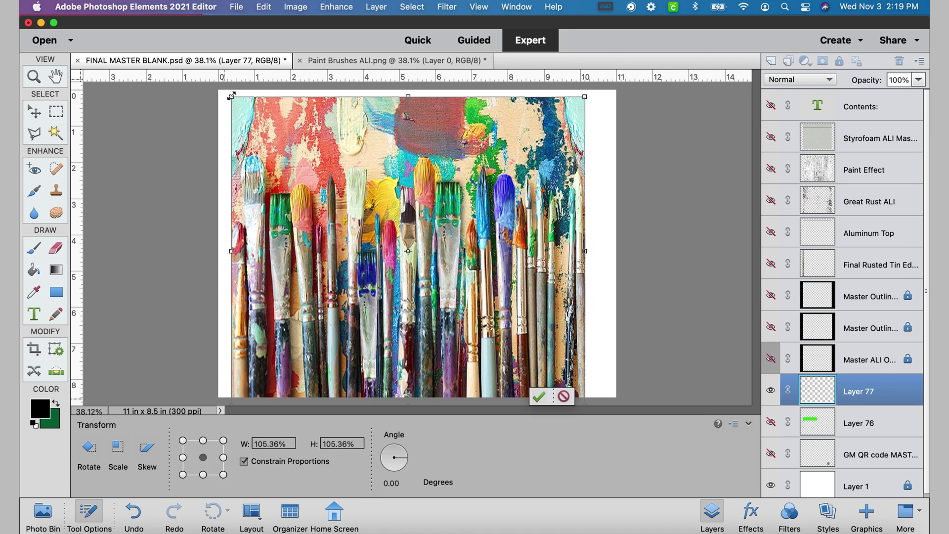
{"action": "left_click_drag", "start_coordinate": [230, 96], "coordinate": [224, 90]}
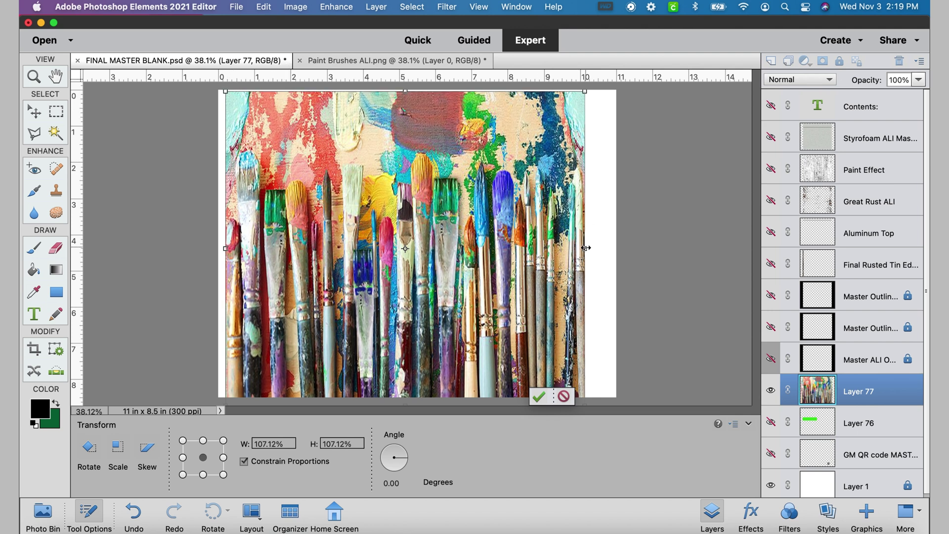
{"action": "left_click_drag", "start_coordinate": [586, 247], "coordinate": [609, 249]}
{"action": "left_click_drag", "start_coordinate": [599, 279], "coordinate": [599, 279]}
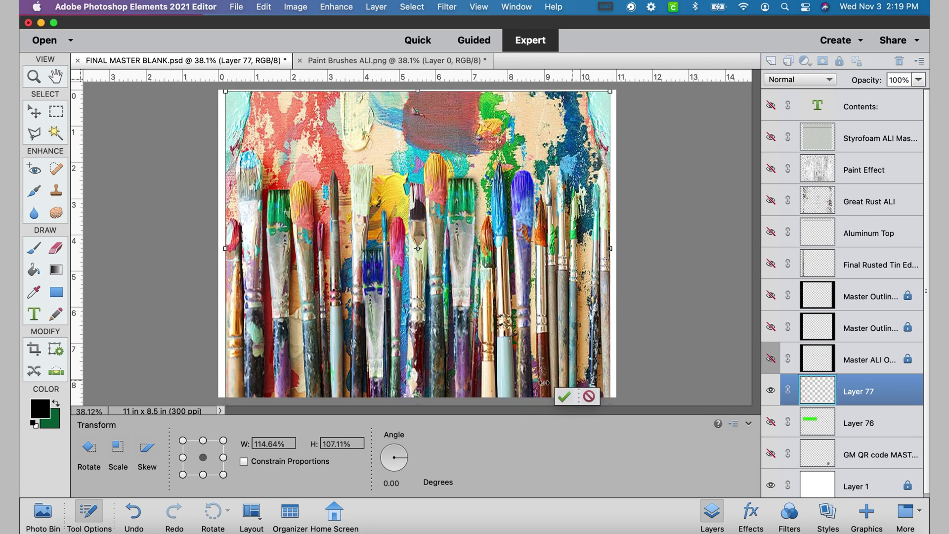
{"action": "key", "text": "Return"}
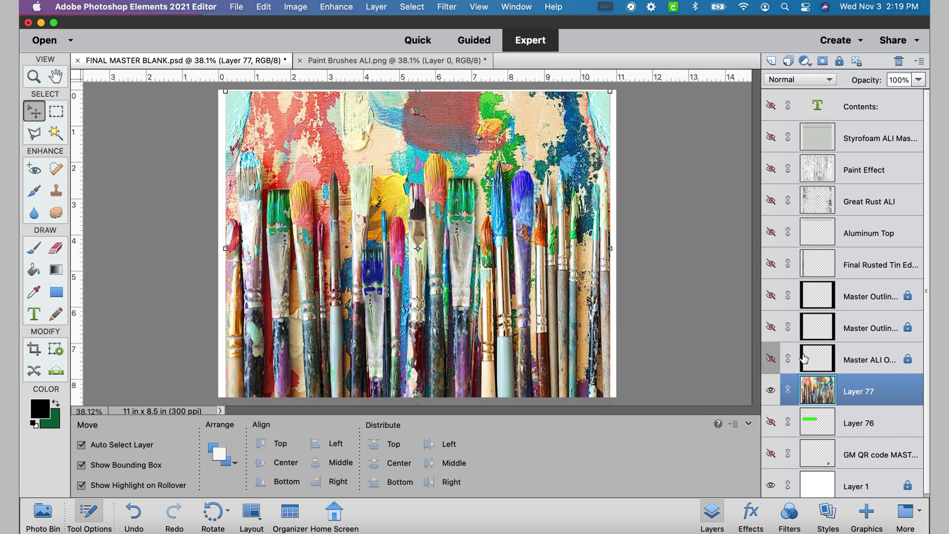
Show the Master ALI Outline layer and select its black border with the Magic Wand
{"action": "left_click", "coordinate": [846, 360]}
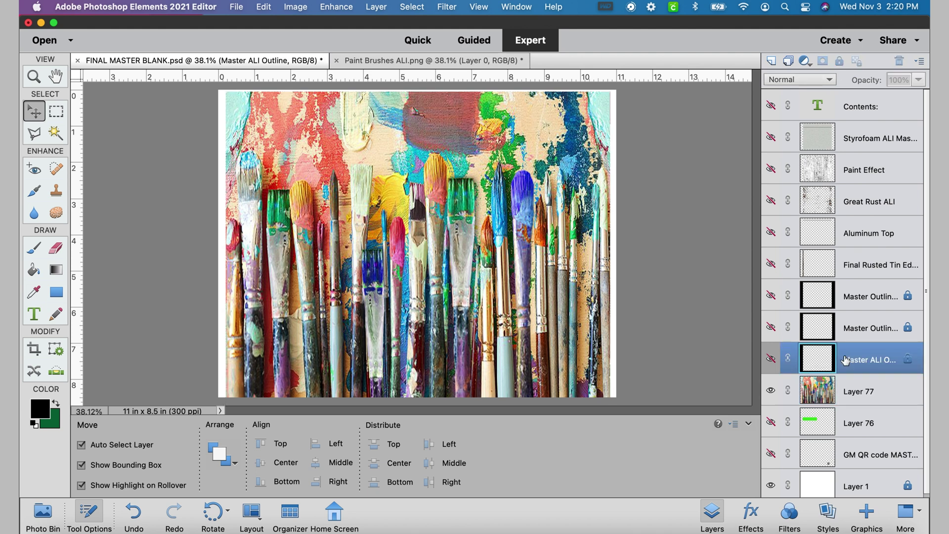
{"action": "left_click", "coordinate": [772, 359]}
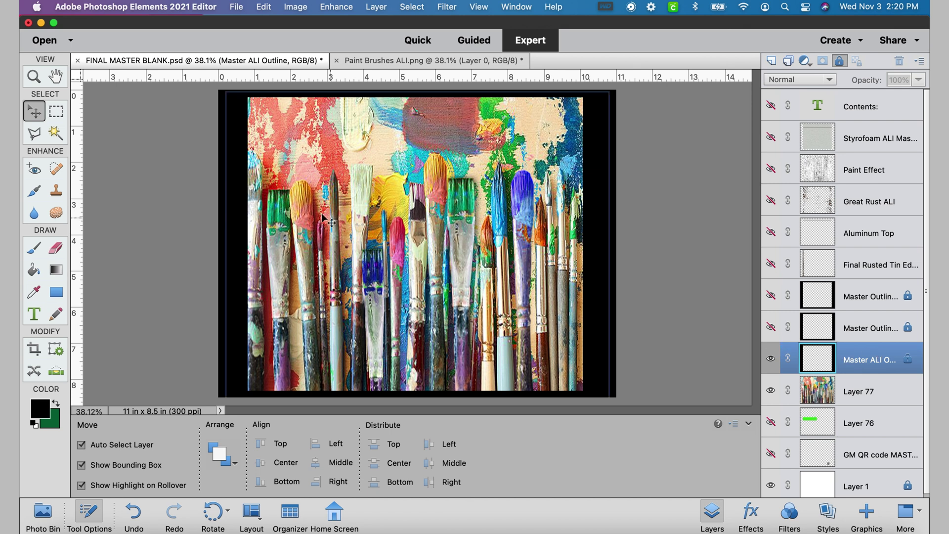
{"action": "left_click", "coordinate": [56, 133]}
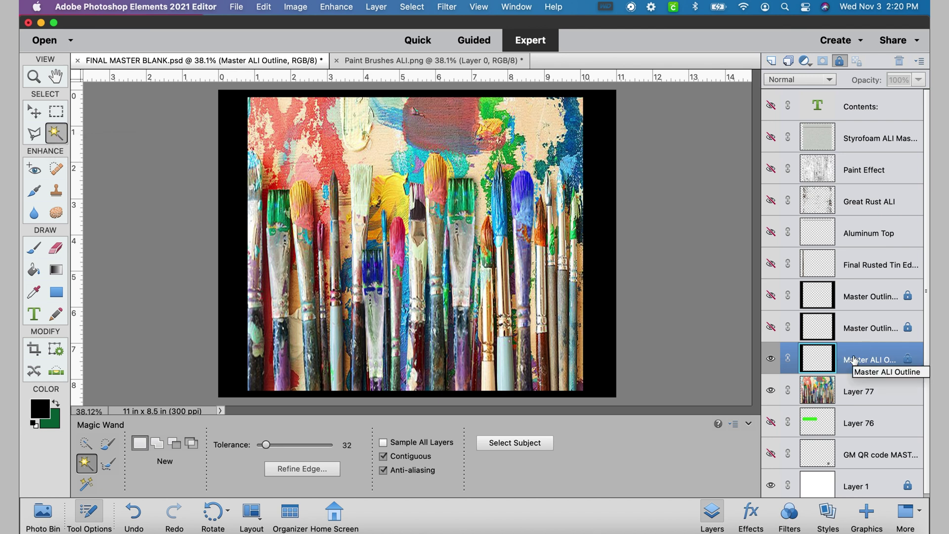
{"action": "left_click", "coordinate": [604, 242]}
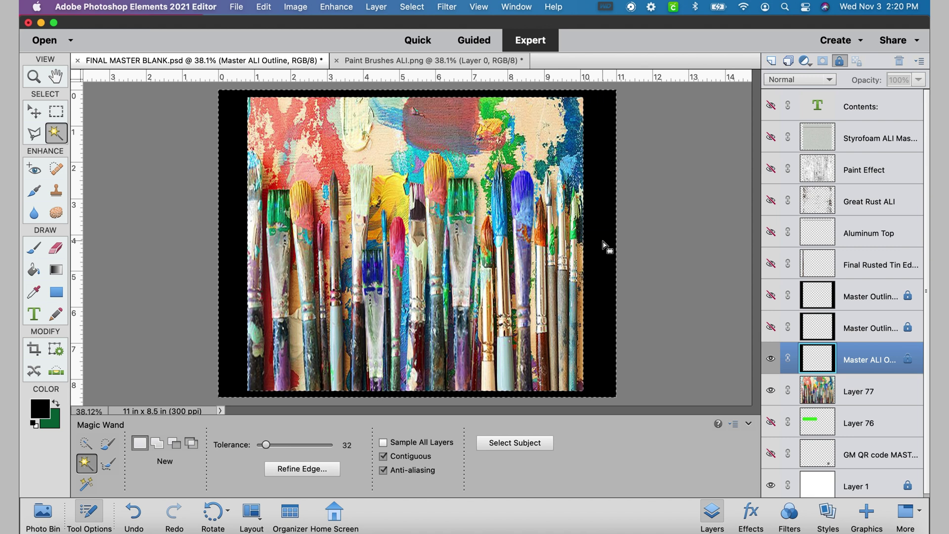
Delete the selected border area from Layer 77 and undo that deletion
{"action": "left_click", "coordinate": [858, 394]}
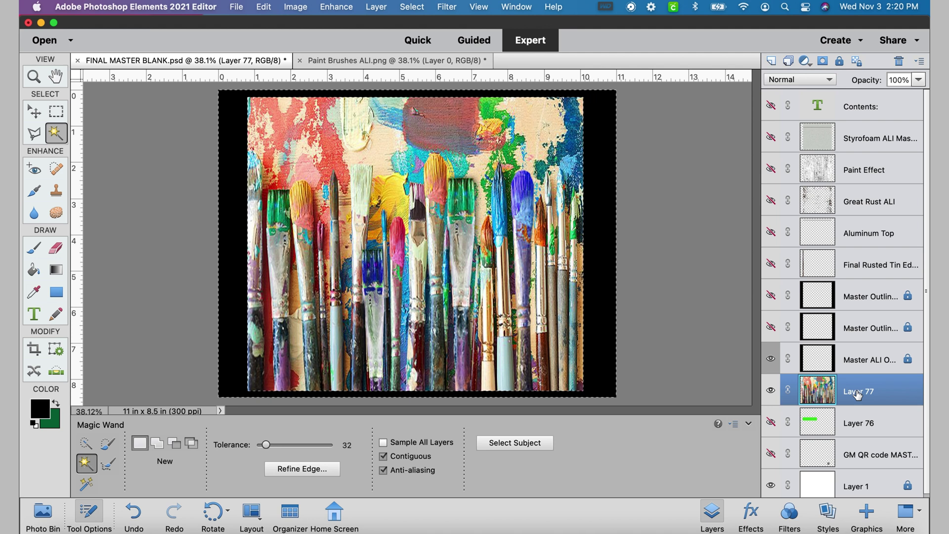
{"action": "left_click", "coordinate": [269, 8]}
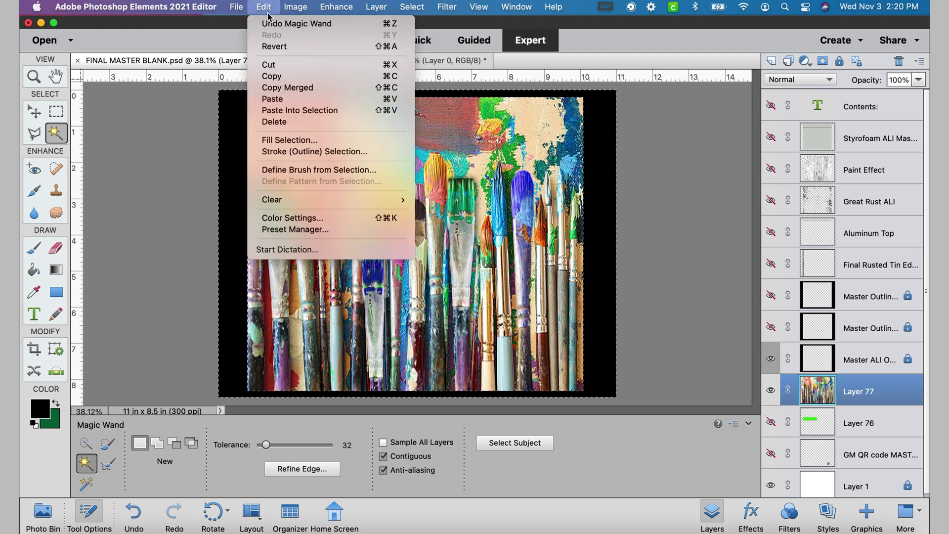
{"action": "left_click", "coordinate": [272, 121]}
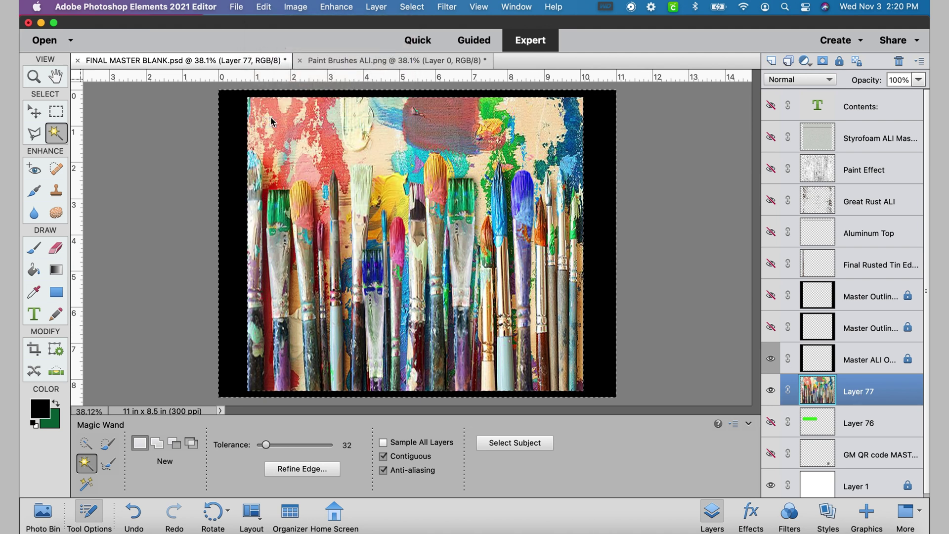
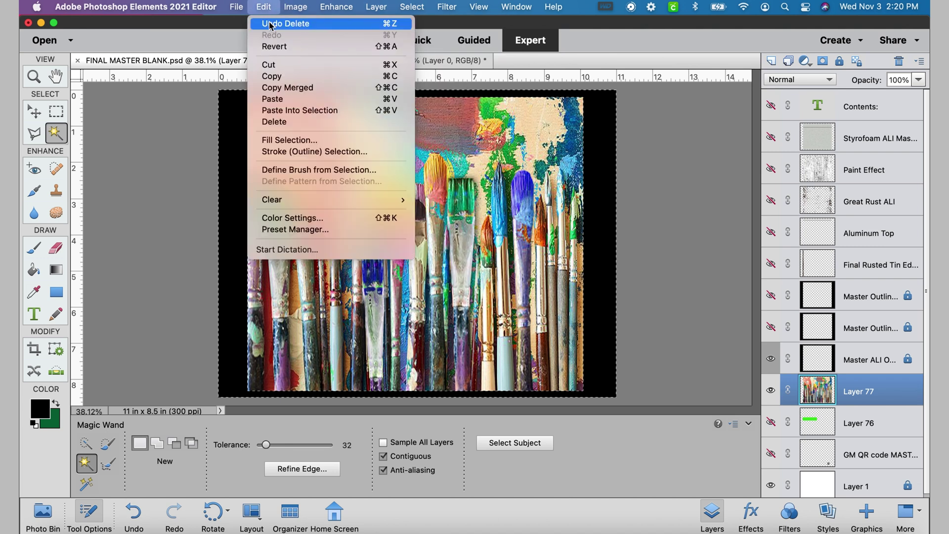
{"action": "left_click", "coordinate": [271, 23]}
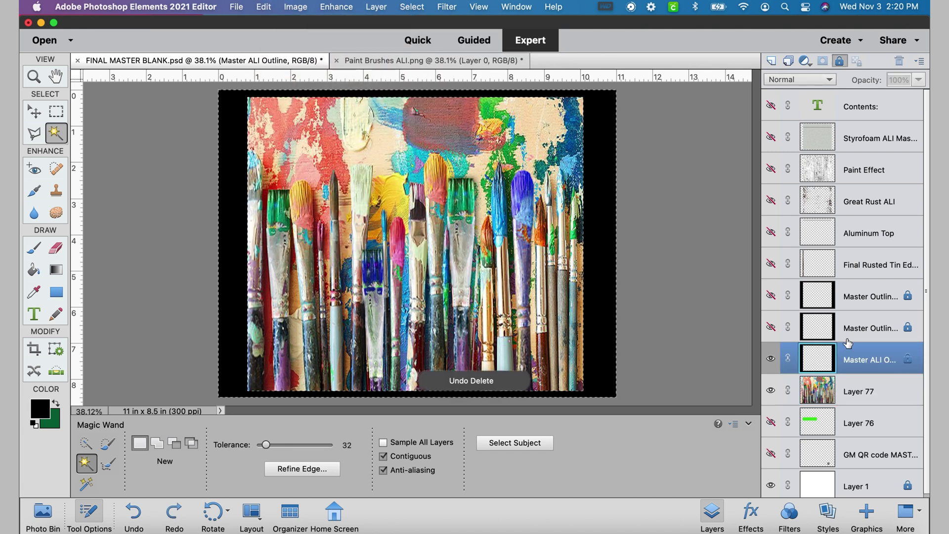
Hide the Master ALI Outline, delete the selected border area from the Layer 77 paint brush image, and clear the selection
{"action": "left_click", "coordinate": [772, 359]}
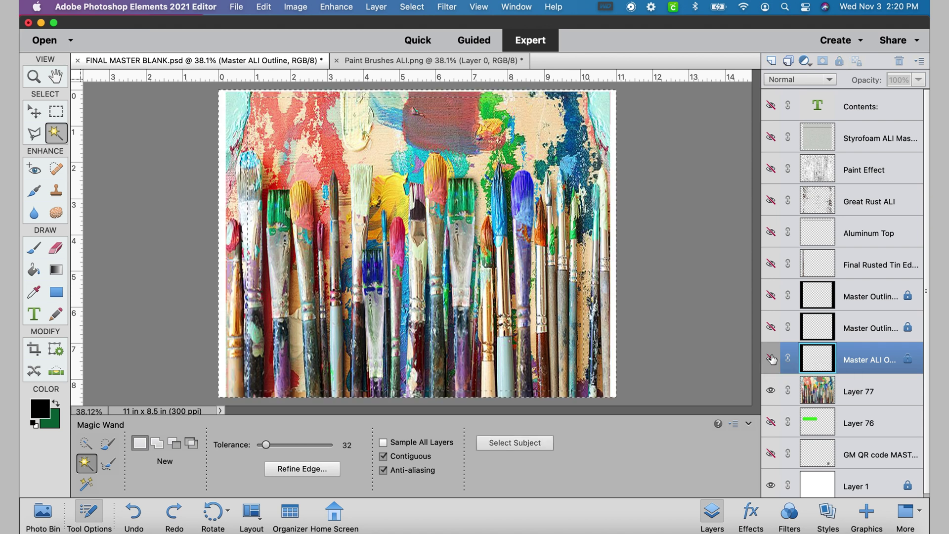
{"action": "left_click", "coordinate": [860, 391]}
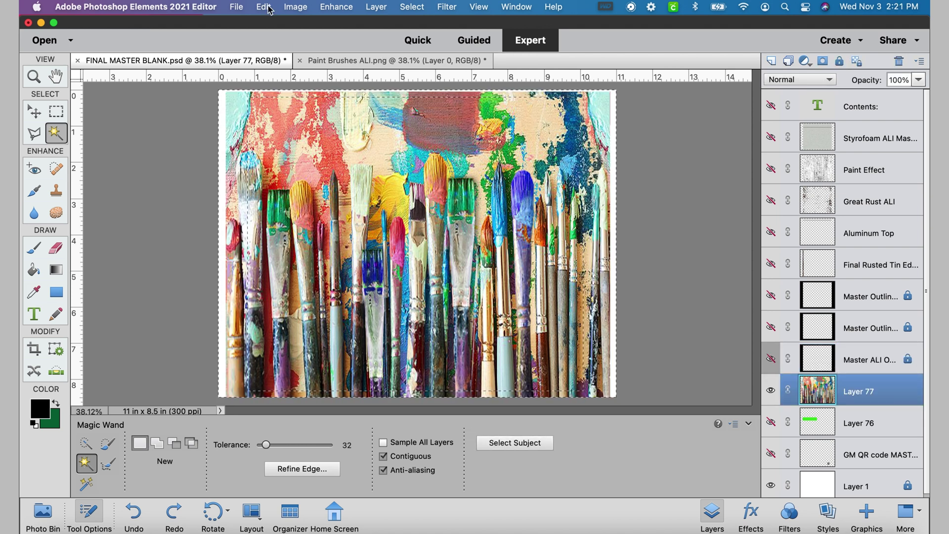
{"action": "left_click", "coordinate": [265, 7]}
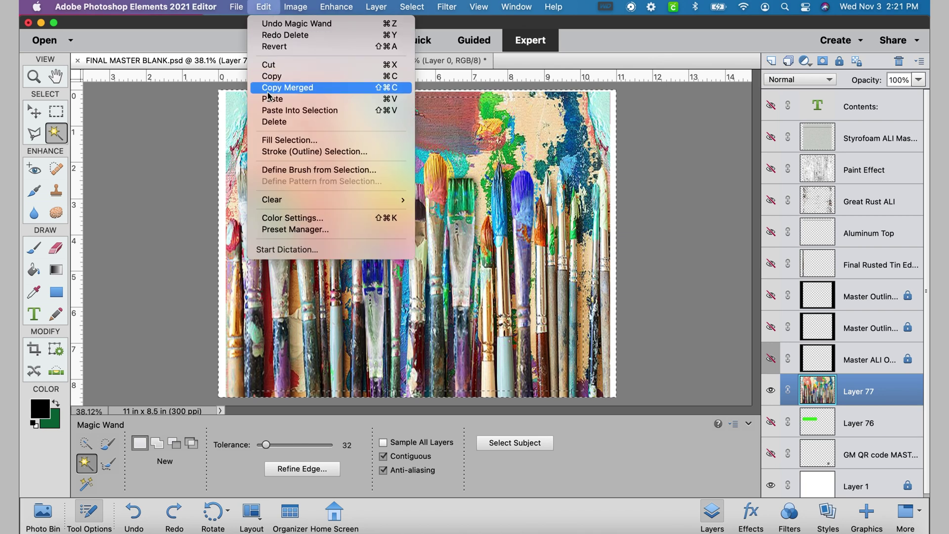
{"action": "left_click", "coordinate": [270, 122]}
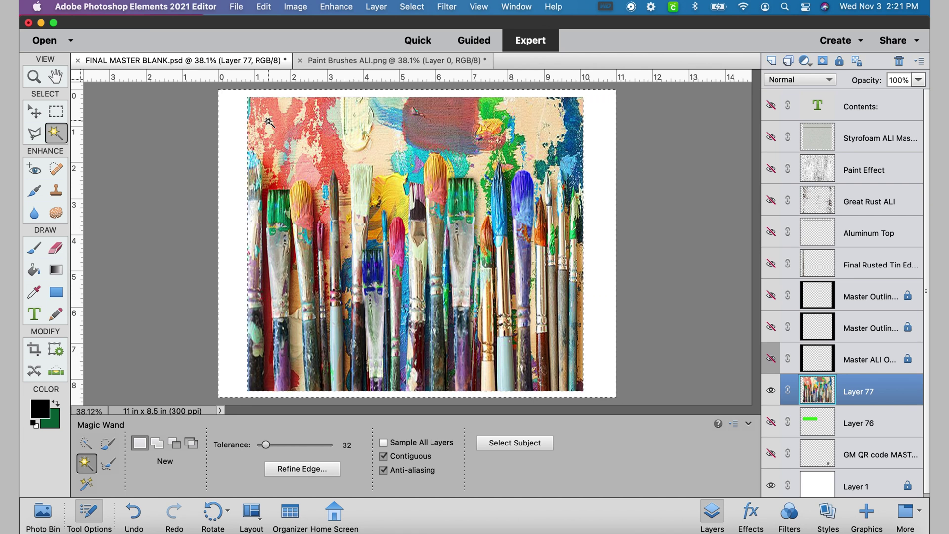
{"action": "left_click", "coordinate": [420, 7]}
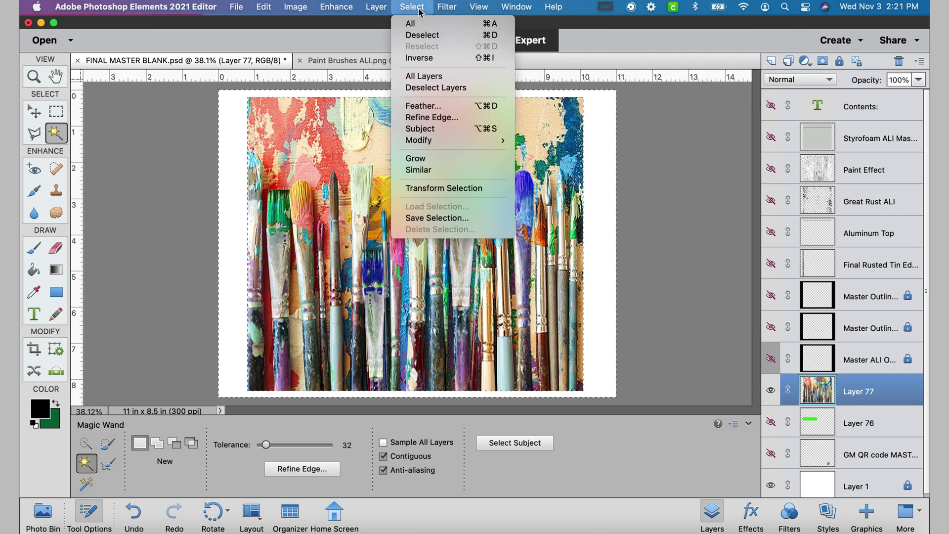
{"action": "left_click", "coordinate": [420, 35]}
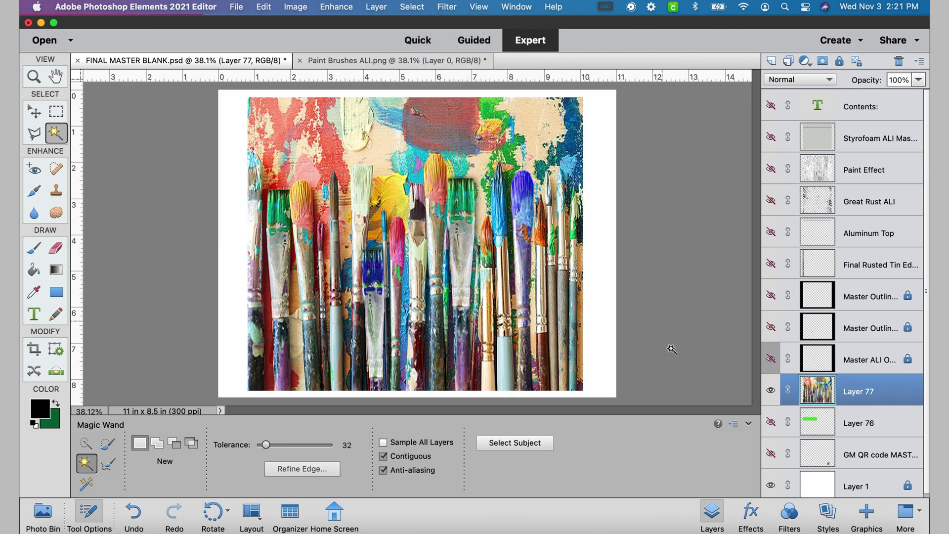
Hide the white Layer 1 background and delete the paint brush image on Layer 77
{"action": "left_click", "coordinate": [771, 487]}
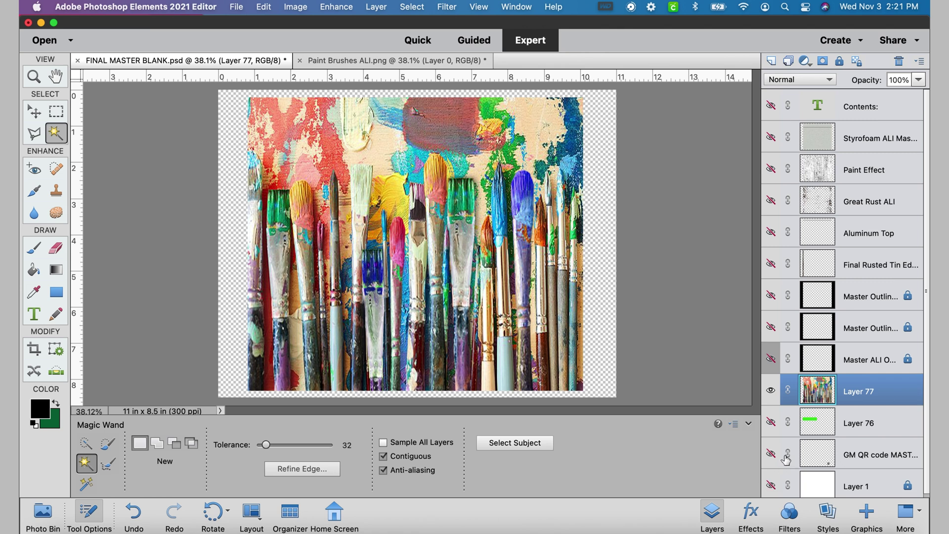
{"action": "left_click", "coordinate": [899, 61]}
{"action": "left_click", "coordinate": [476, 201]}
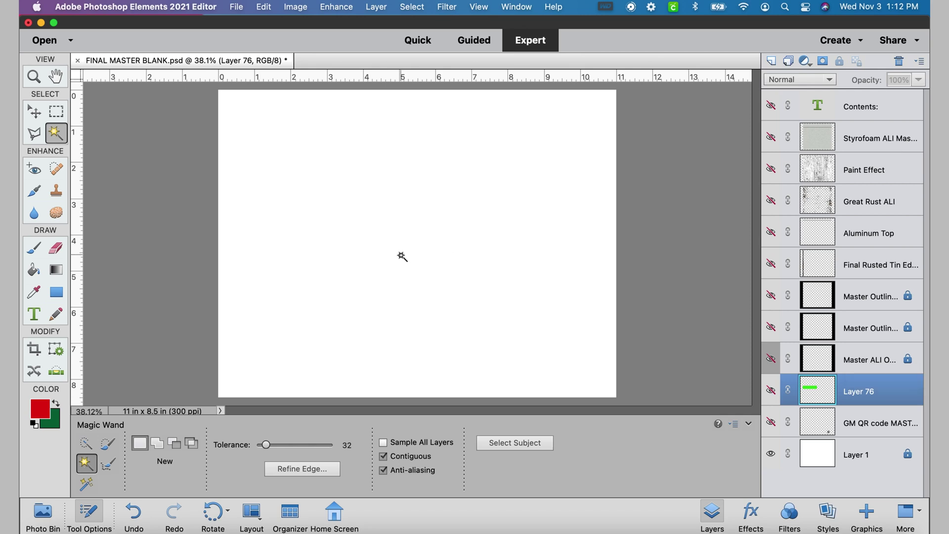
Draw a red rectangle about 9.3 by 8.1 in above Layer 76 and center it on the white page
{"action": "key", "text": "u"}
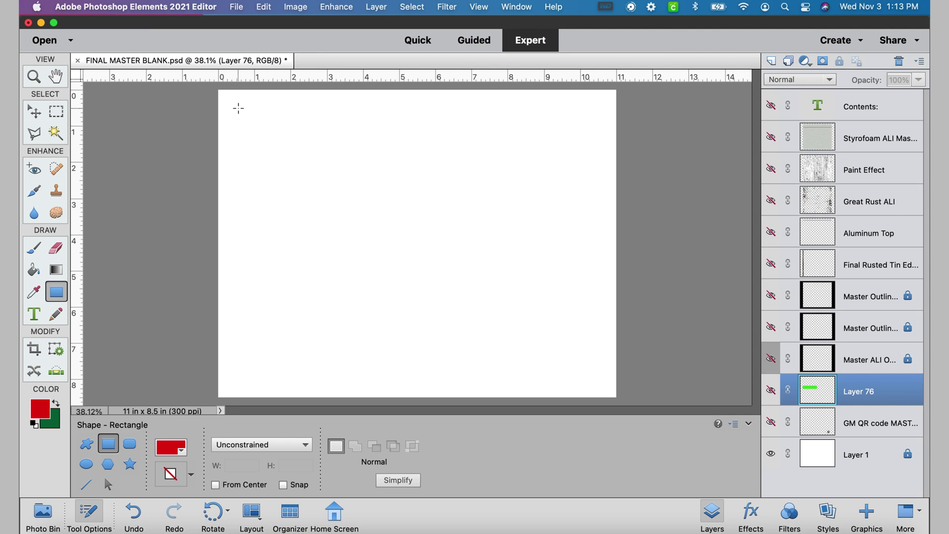
{"action": "mouse_move", "coordinate": [238, 108]}
{"action": "left_mouse_down"}
{"action": "mouse_move", "coordinate": [538, 288]}
{"action": "mouse_move", "coordinate": [589, 368]}
{"action": "mouse_move", "coordinate": [573, 367]}
{"action": "mouse_move", "coordinate": [574, 403]}
{"action": "left_mouse_up"}
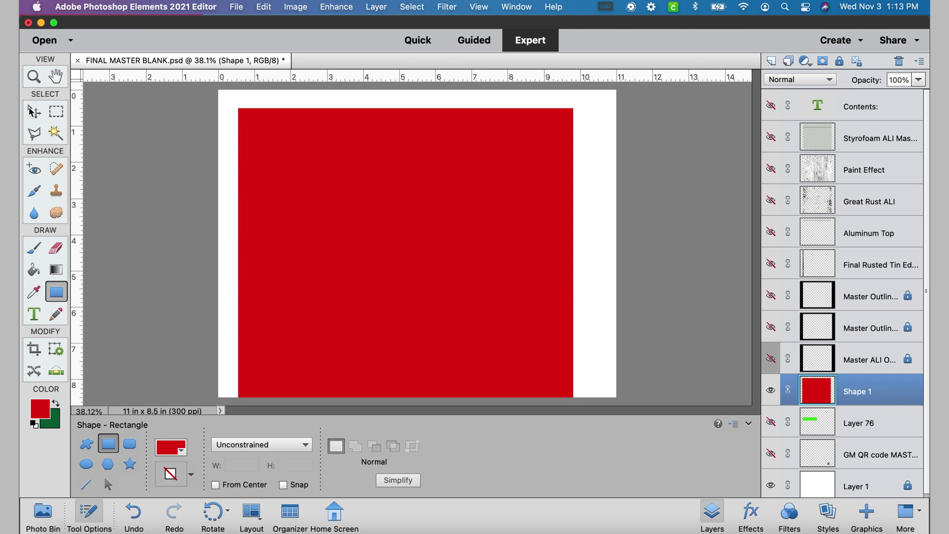
{"action": "key", "text": "v"}
{"action": "left_click_drag", "start_coordinate": [458, 258], "coordinate": [466, 249]}
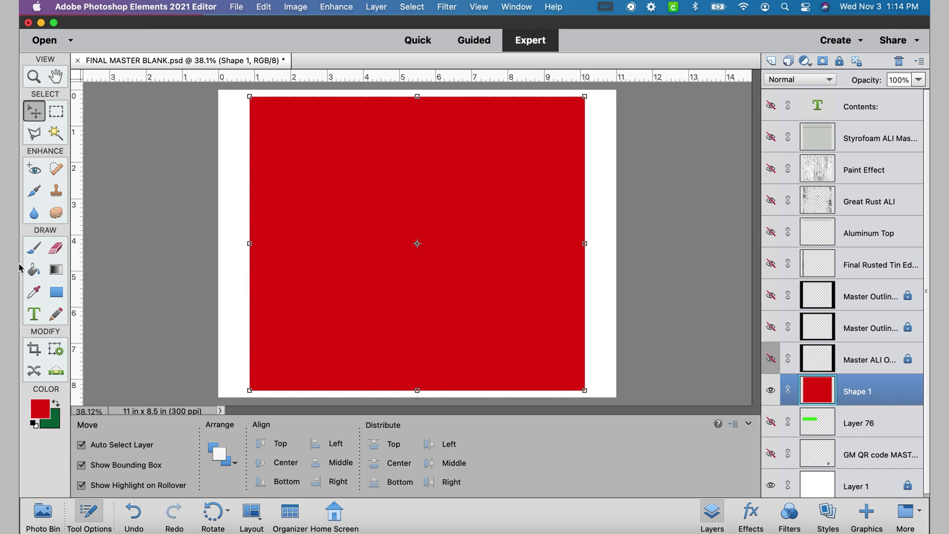
Cut out the rectangle's interior with a rectangular marquee selection, leaving a red frame about 0.2 in wide, and deselect
{"action": "left_click", "coordinate": [56, 112]}
{"action": "left_click_drag", "start_coordinate": [258, 106], "coordinate": [577, 381]}
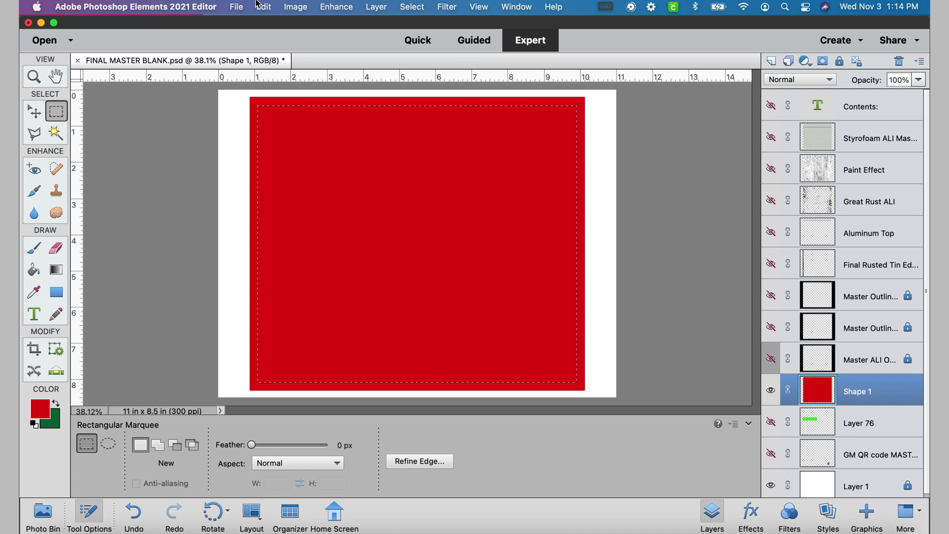
{"action": "left_click", "coordinate": [259, 6]}
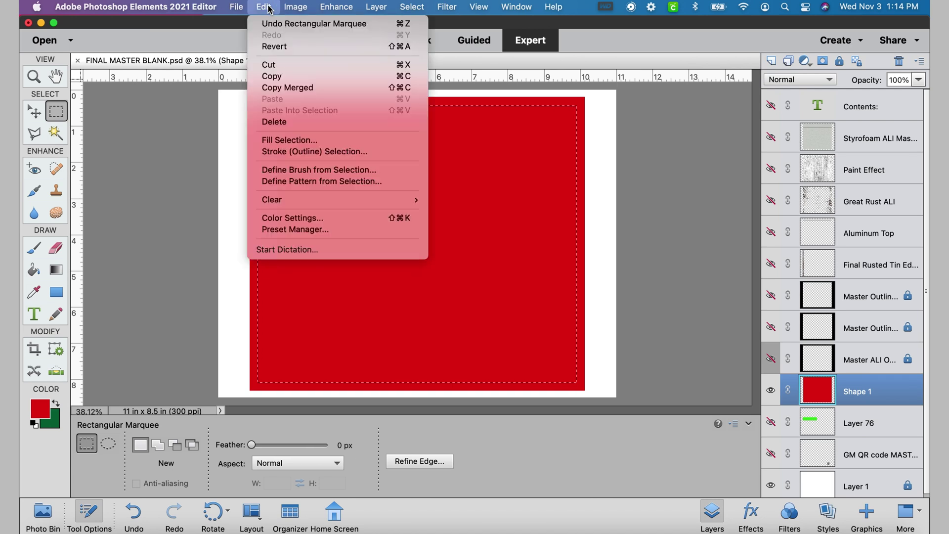
{"action": "left_click", "coordinate": [267, 123]}
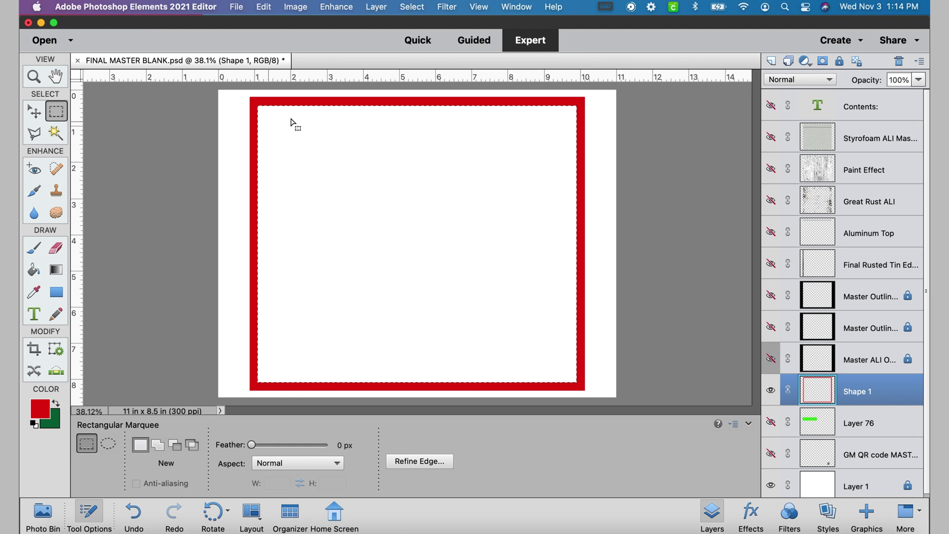
{"action": "left_click", "coordinate": [417, 9]}
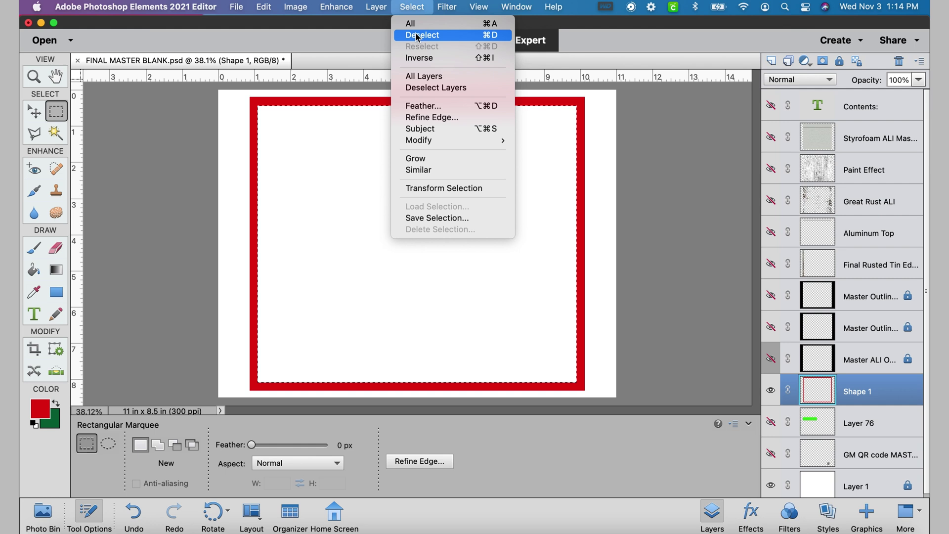
{"action": "left_click", "coordinate": [419, 34]}
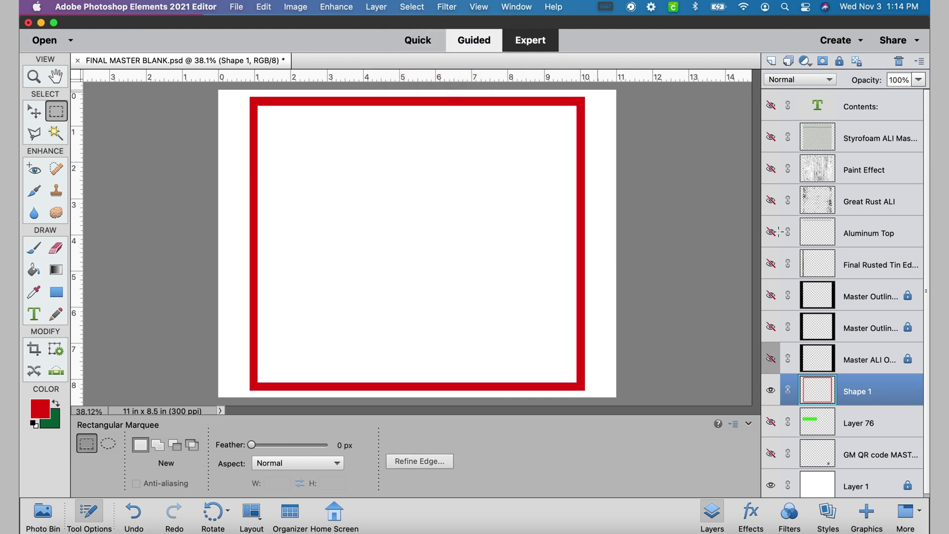
Hide the white Layer 1 background and stretch the red frame slightly wider on its right side
{"action": "left_click", "coordinate": [771, 486]}
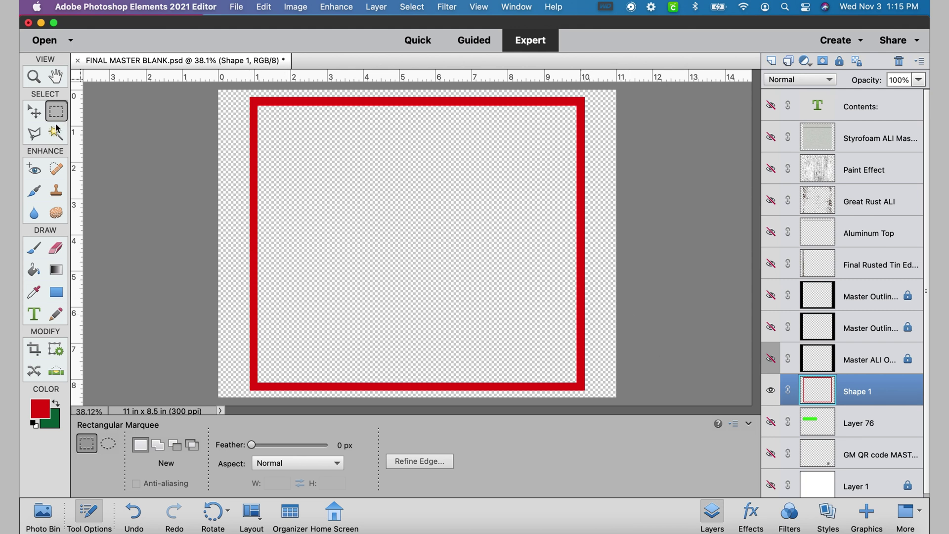
{"action": "left_click", "coordinate": [33, 113]}
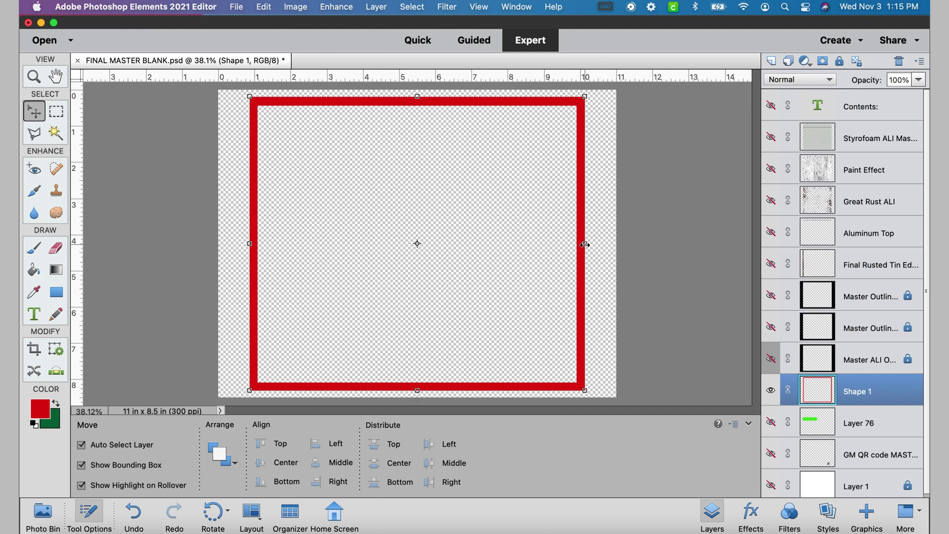
{"action": "left_click_drag", "start_coordinate": [585, 245], "coordinate": [587, 245]}
{"action": "key", "text": "Return"}
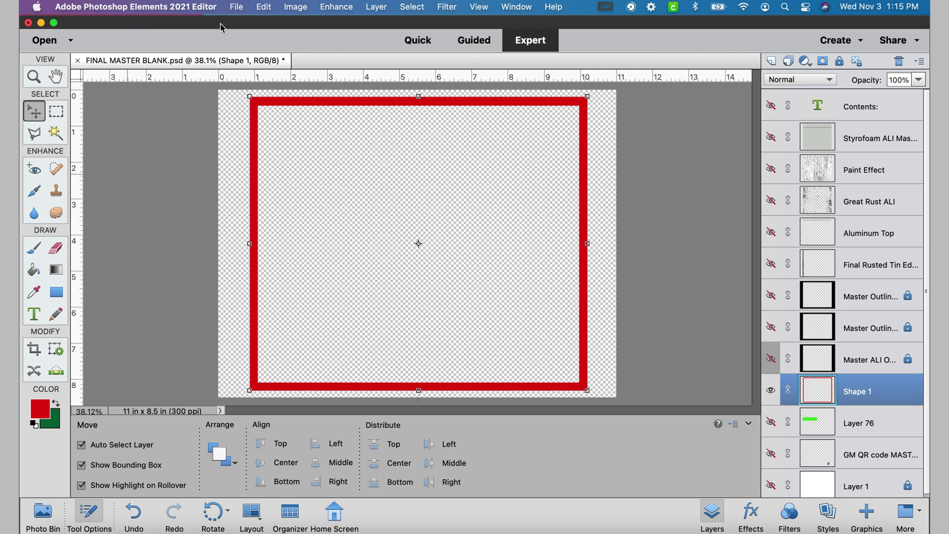
Create a new blank layer above Shape 1 with the default settings
{"action": "left_click", "coordinate": [408, 8]}
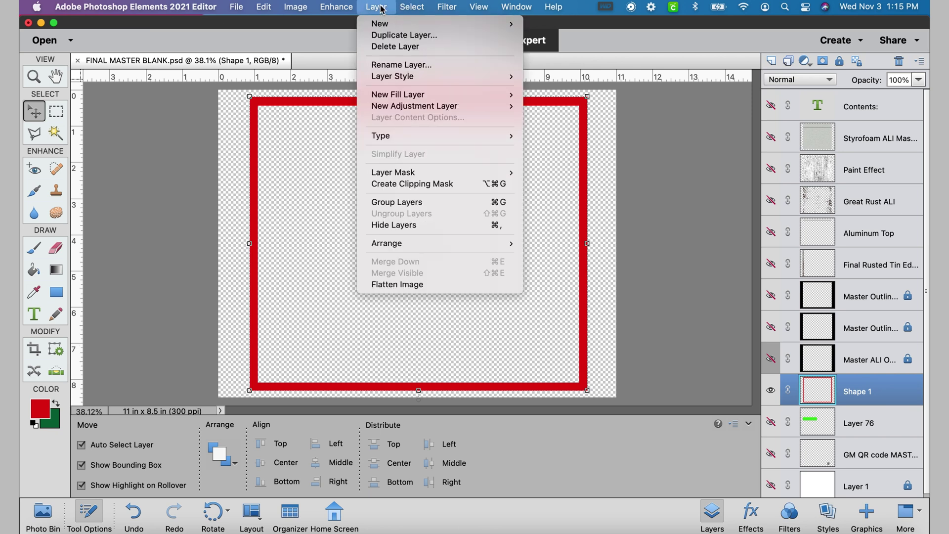
{"action": "mouse_move", "coordinate": [453, 25]}
{"action": "left_click", "coordinate": [541, 25]}
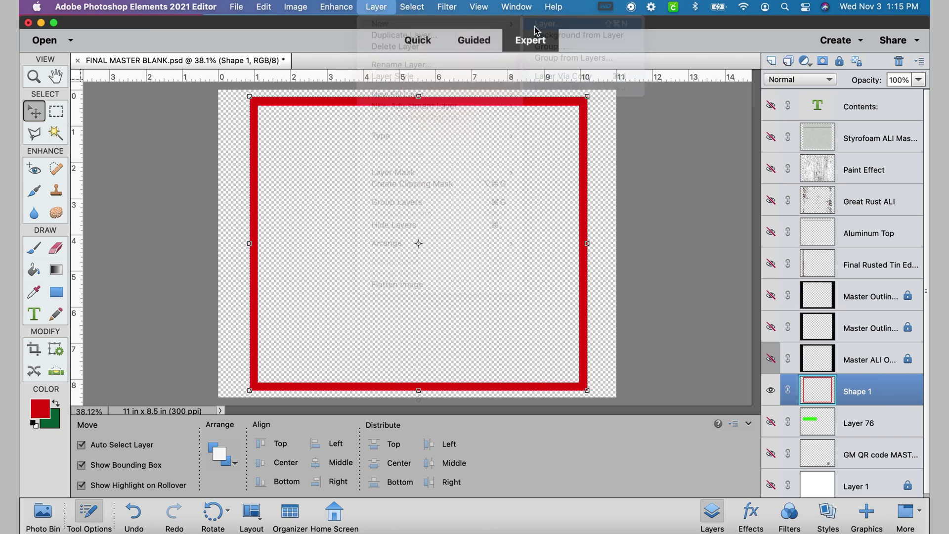
{"action": "left_click", "coordinate": [588, 223]}
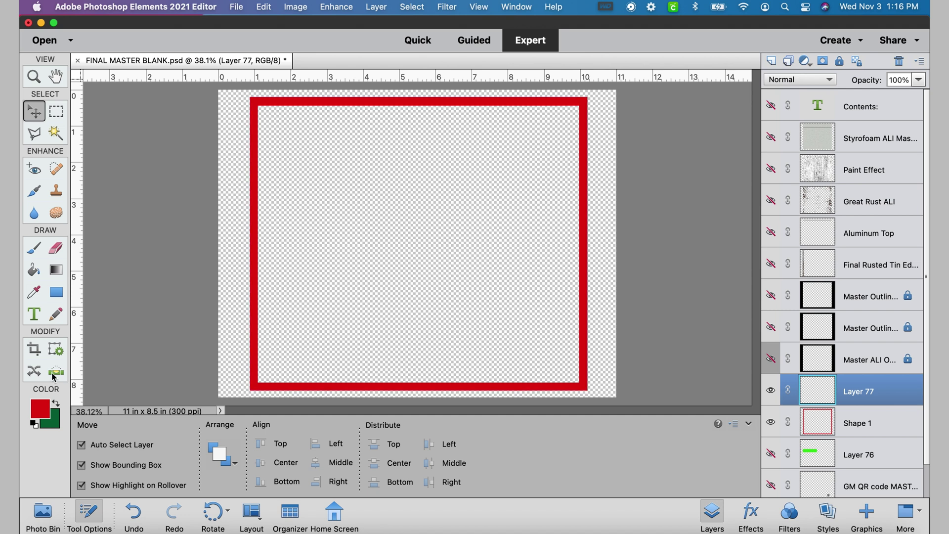
Set the foreground color to black (000000) and fill the new Layer 77 with it using the Paint Bucket
{"action": "left_click", "coordinate": [40, 408]}
{"action": "left_click_drag", "start_coordinate": [358, 297], "coordinate": [316, 369]}
{"action": "left_click", "coordinate": [603, 160]}
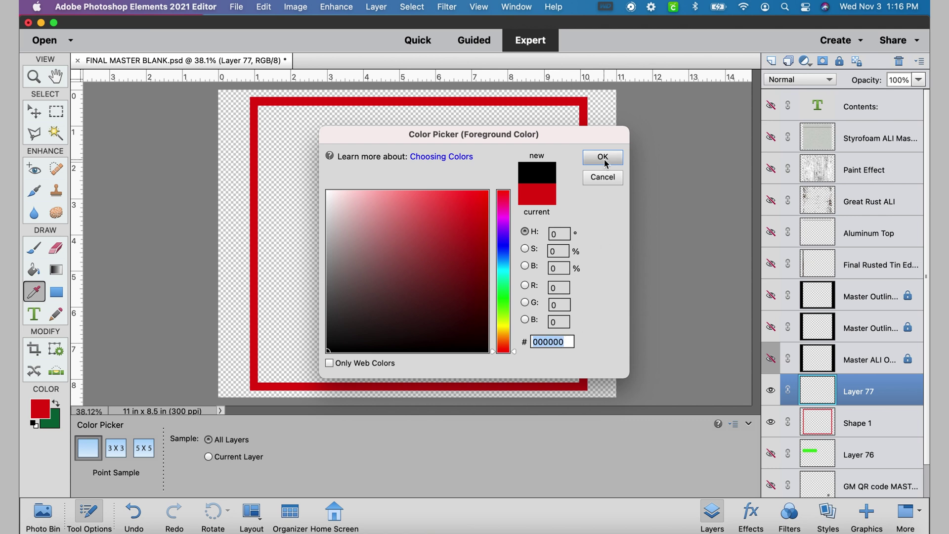
{"action": "left_click", "coordinate": [604, 159]}
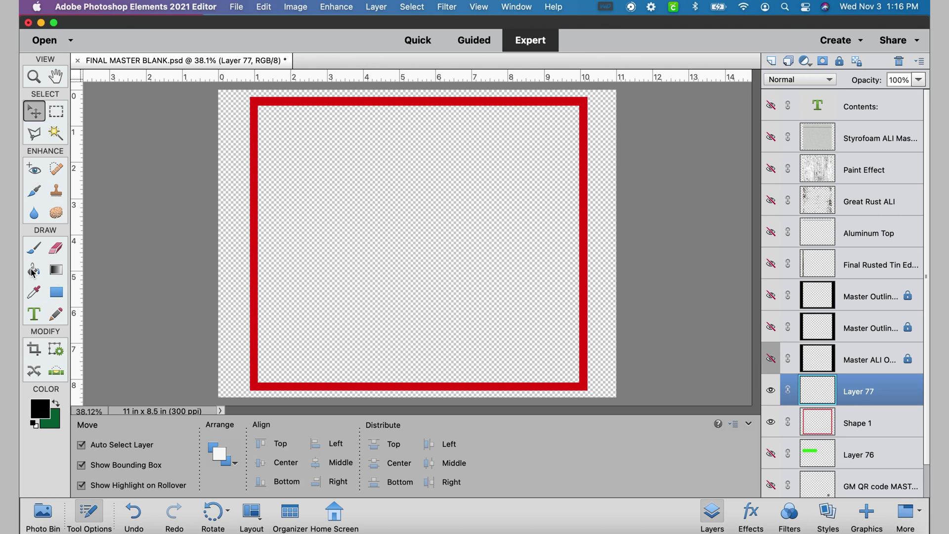
{"action": "left_click", "coordinate": [32, 270]}
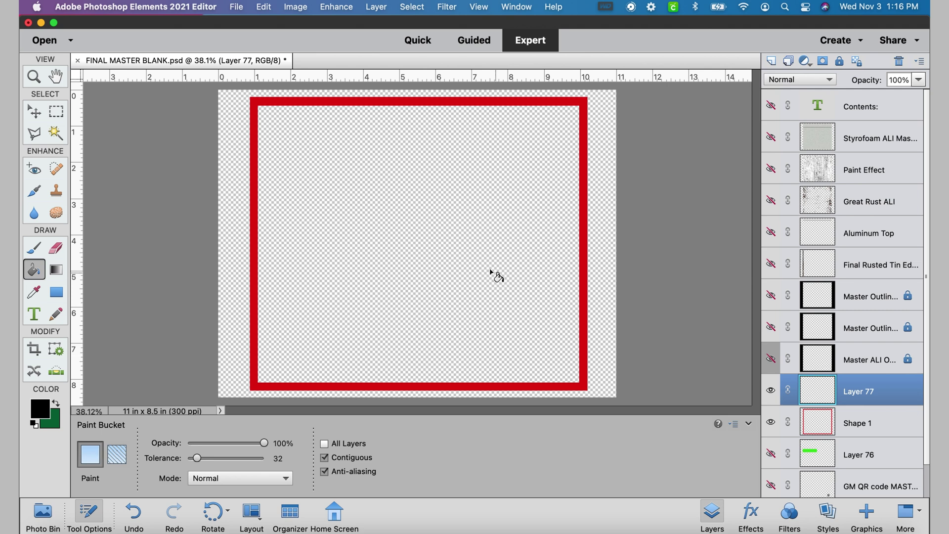
{"action": "left_click", "coordinate": [469, 243]}
{"action": "left_click", "coordinate": [34, 109]}
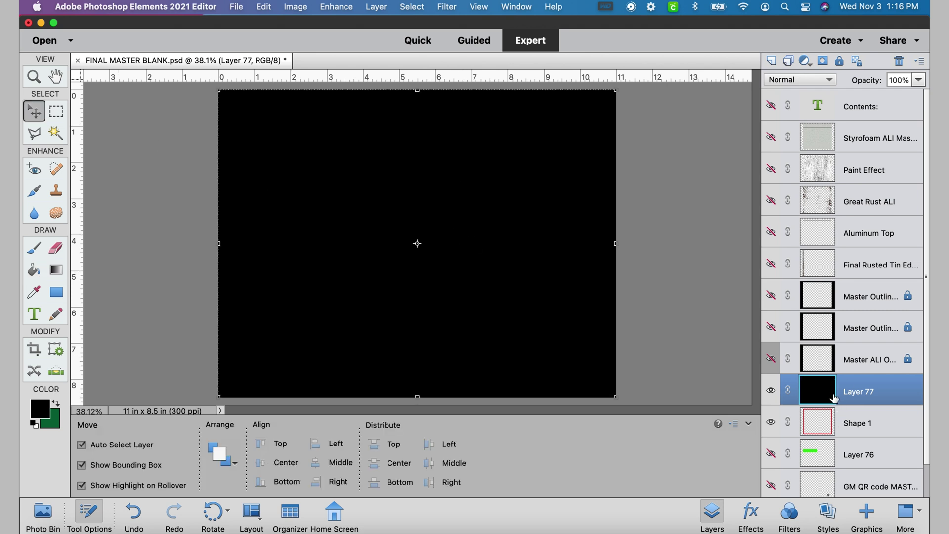
Move Shape 1 above Layer 77 in the layer order and nudge the red frame to centre it horizontally on the canvas
{"action": "left_click_drag", "start_coordinate": [861, 423], "coordinate": [858, 385]}
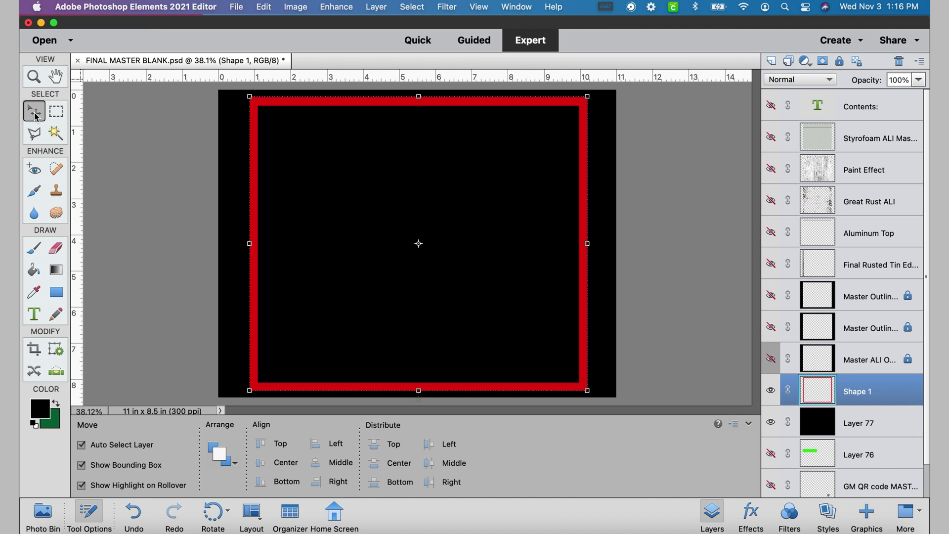
{"action": "mouse_move", "coordinate": [252, 232]}
{"action": "left_mouse_down"}
{"action": "mouse_move", "coordinate": [262, 235]}
{"action": "mouse_move", "coordinate": [253, 234]}
{"action": "left_mouse_up"}
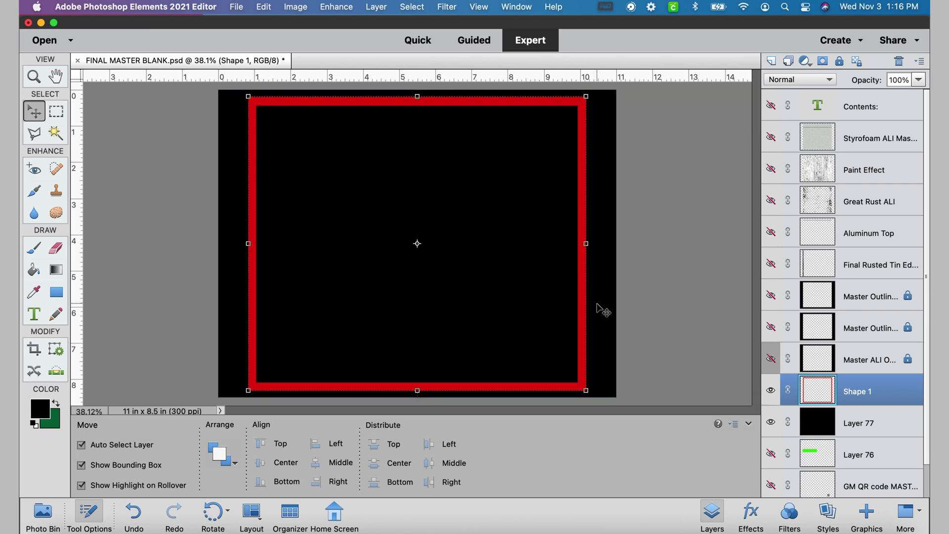
Select the red frame with the Magic Wand, hide Shape 1, delete the frame-shaped area from black Layer 77, and deselect
{"action": "left_click", "coordinate": [55, 133]}
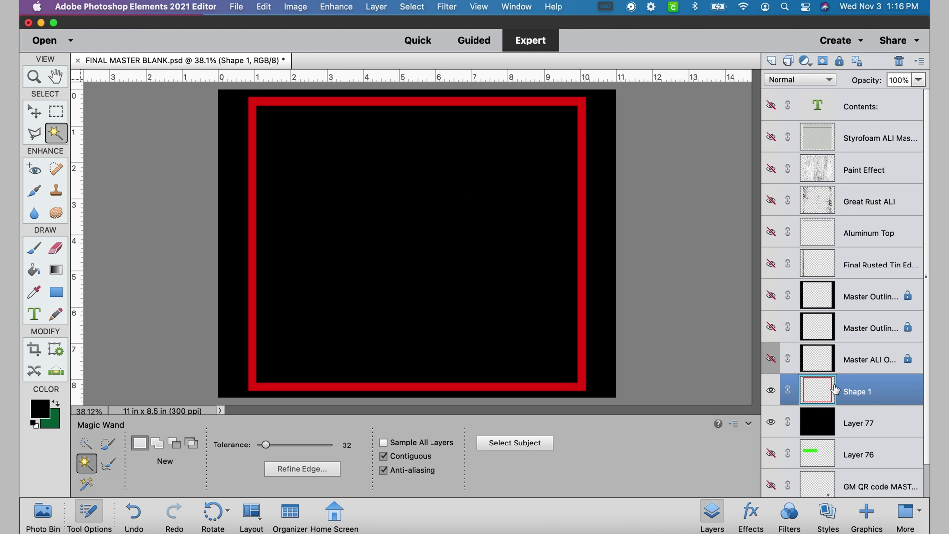
{"action": "left_click", "coordinate": [583, 254]}
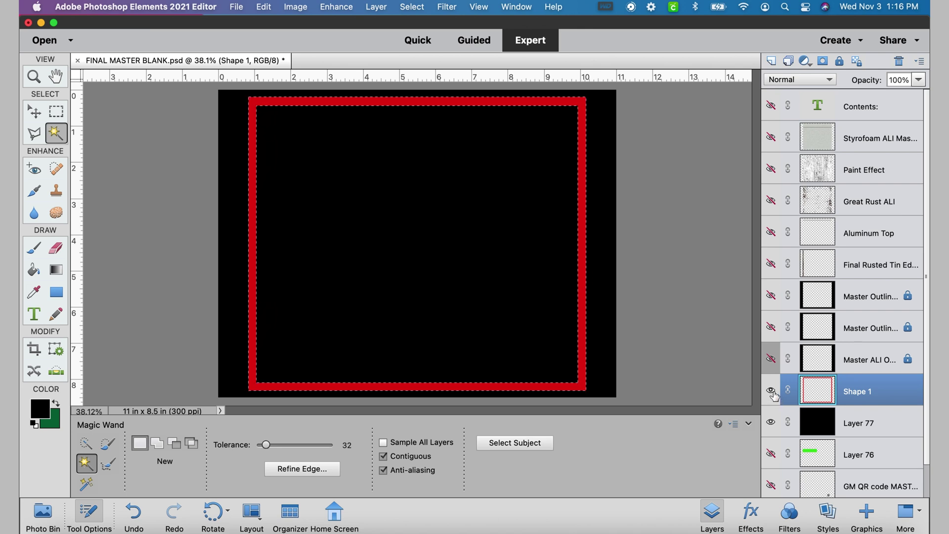
{"action": "left_click", "coordinate": [860, 429]}
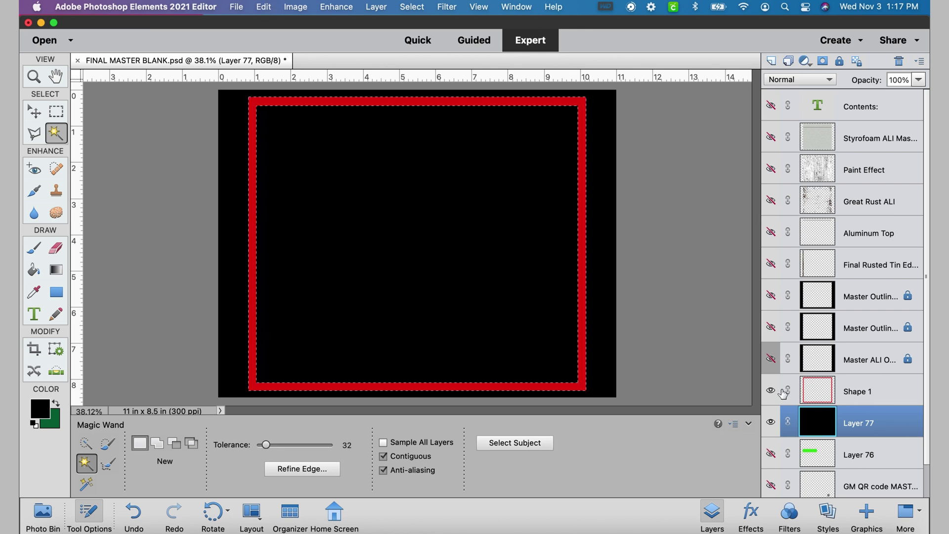
{"action": "left_click", "coordinate": [257, 7]}
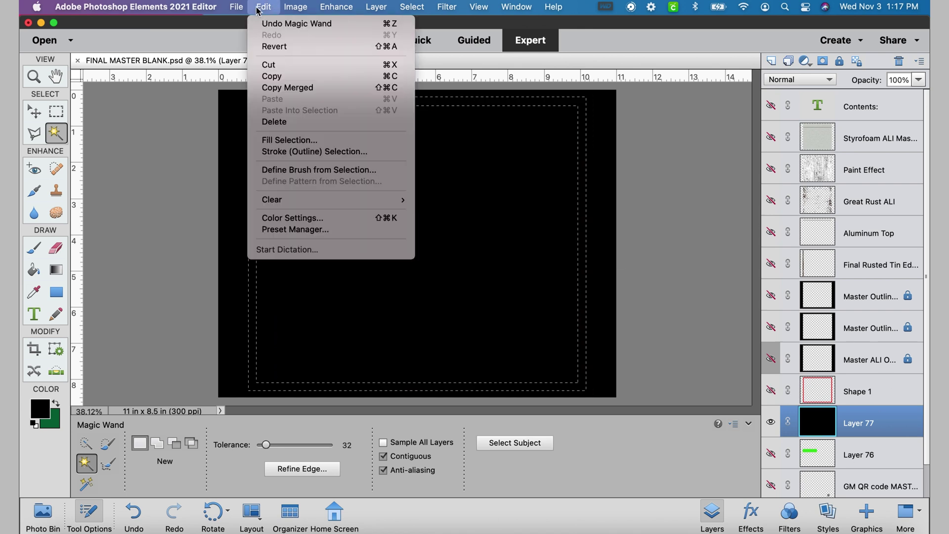
{"action": "left_click", "coordinate": [274, 122]}
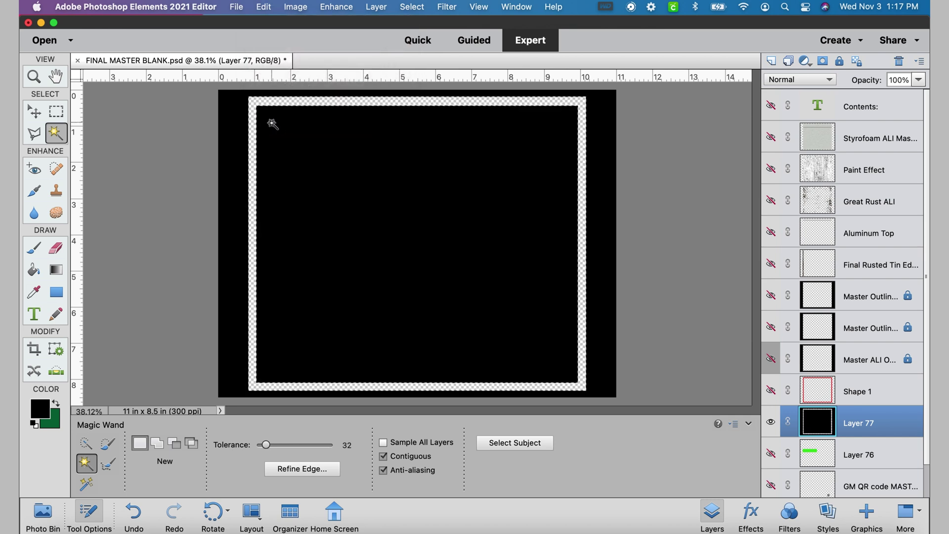
{"action": "left_click", "coordinate": [414, 8]}
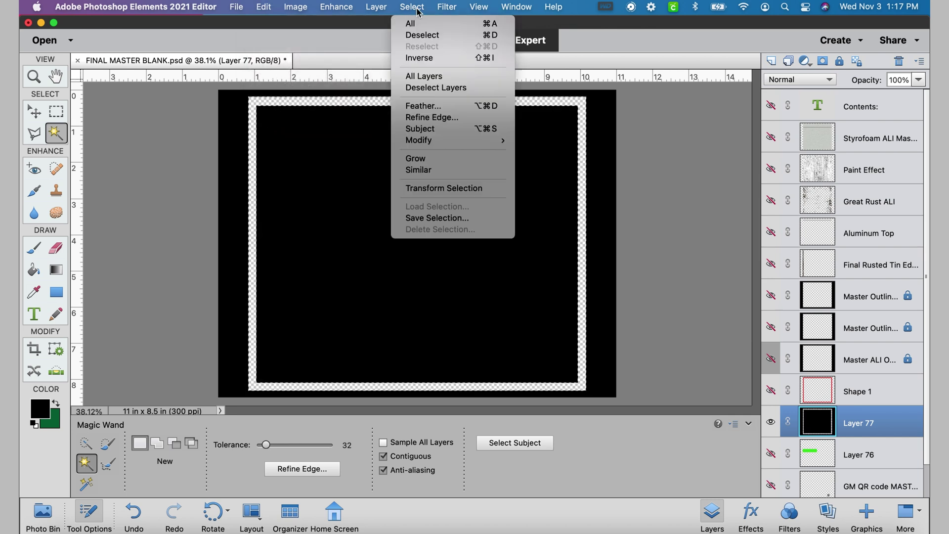
{"action": "left_click", "coordinate": [422, 35]}
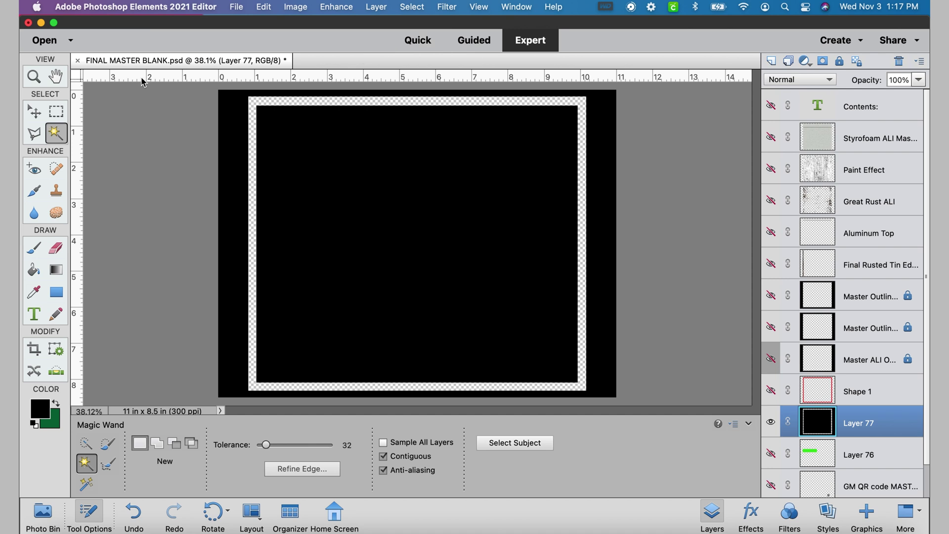
Delete the remaining black interior of Layer 77 with a rectangular marquee drawn within the transparent frame band, leaving only the outer black border
{"action": "left_click", "coordinate": [58, 115]}
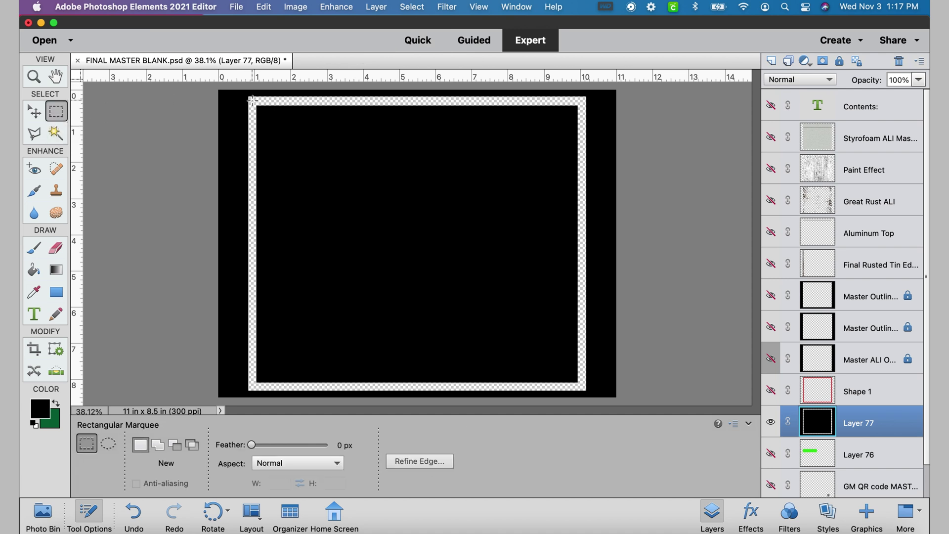
{"action": "left_click_drag", "start_coordinate": [519, 230], "coordinate": [581, 389]}
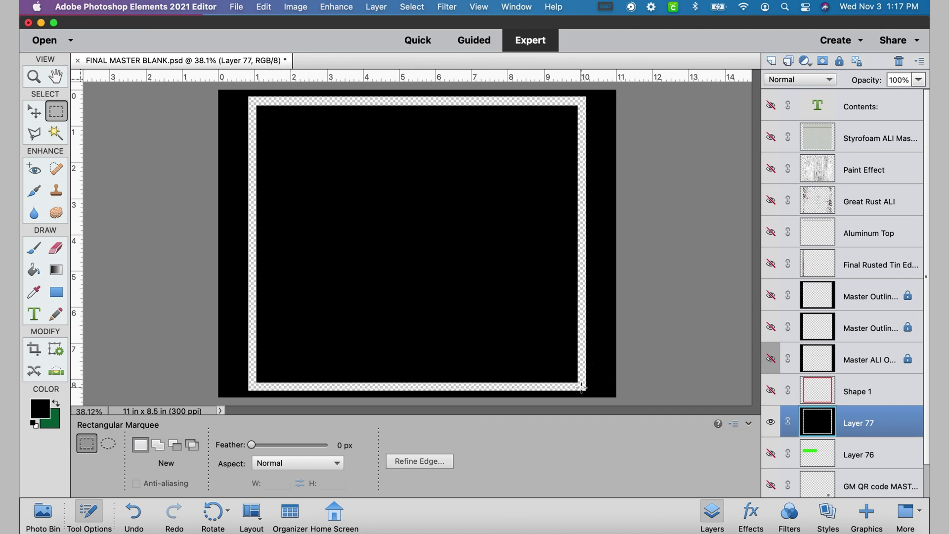
{"action": "left_click", "coordinate": [264, 6]}
{"action": "left_click", "coordinate": [271, 122]}
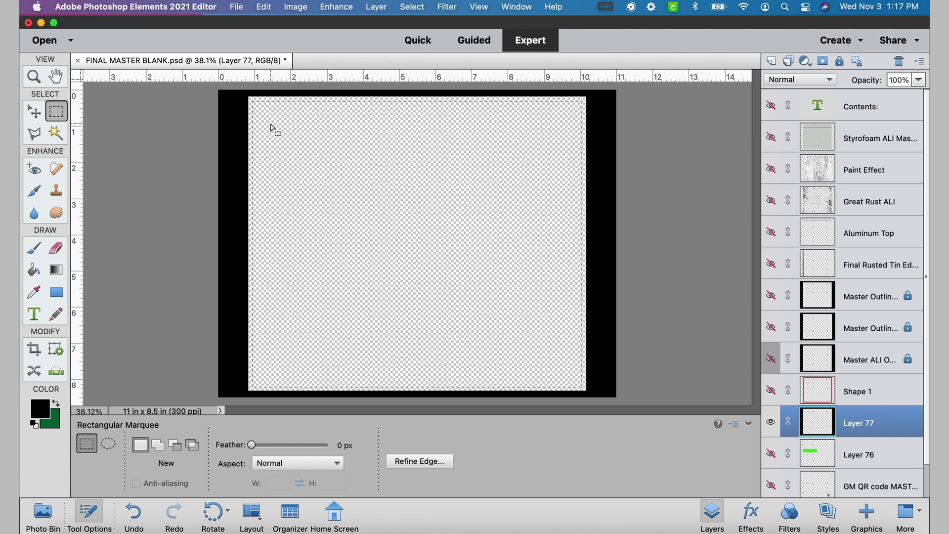
{"action": "left_click", "coordinate": [32, 115]}
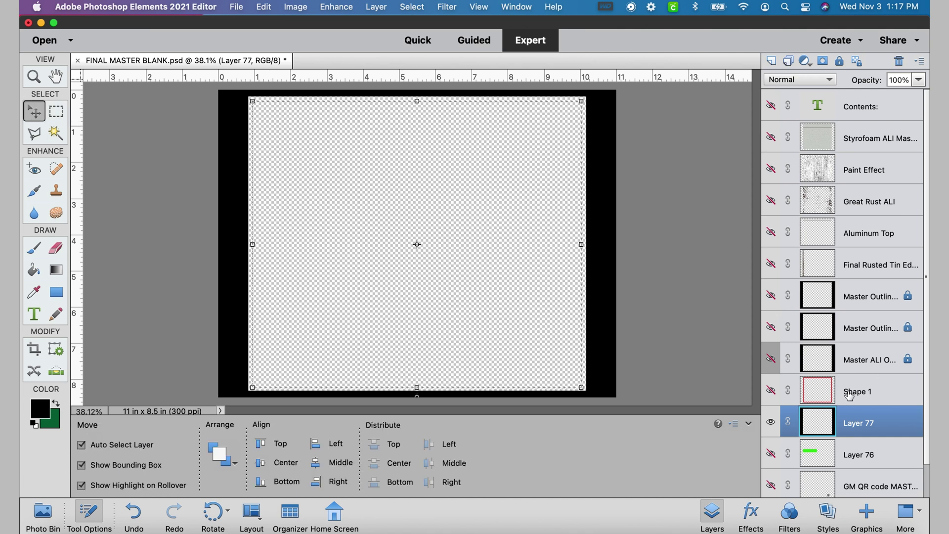
{"action": "scroll", "coordinate": [849, 395], "scroll_direction": "down", "scroll_amount": 1}
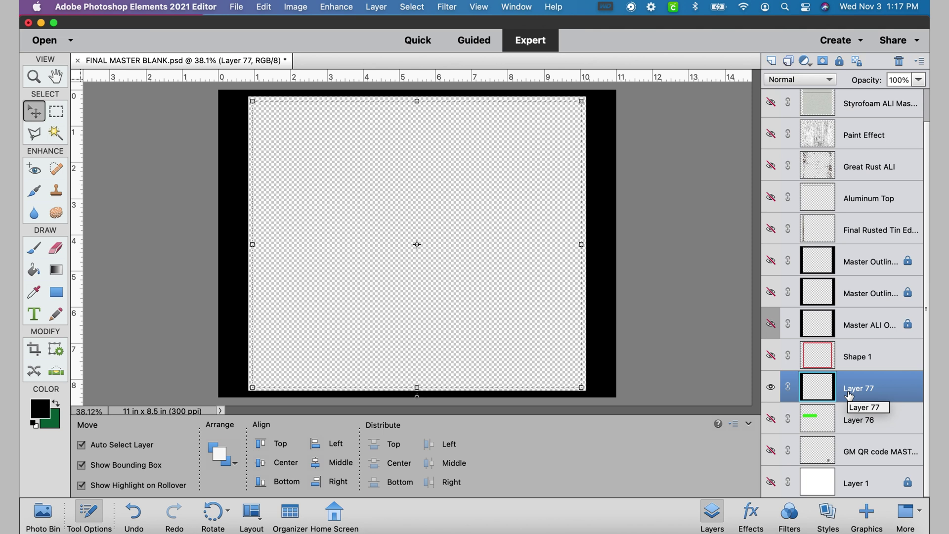